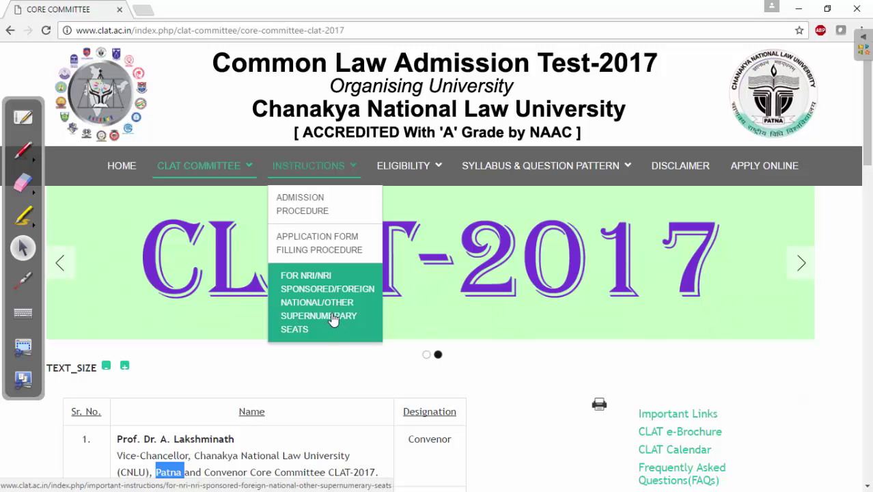
Step: Read the Admission Procedure page, briefly circle APPLY ONLINE, then open the application portal
click(308, 205)
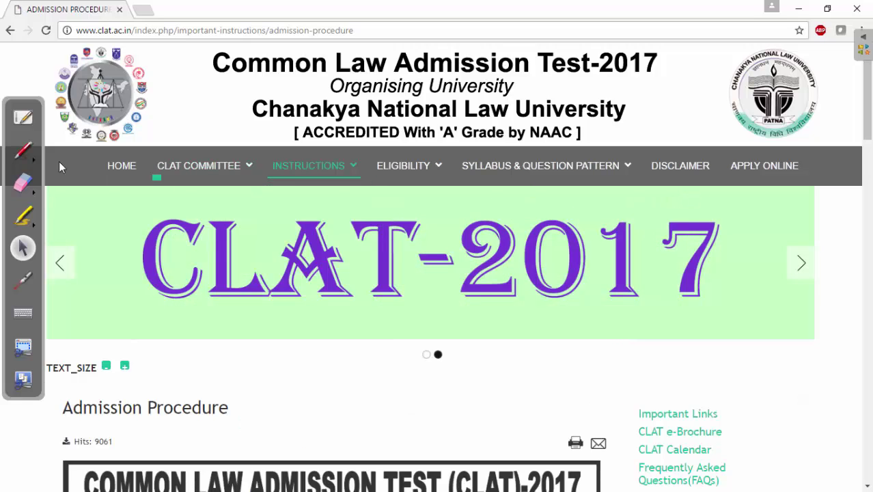
click(17, 149)
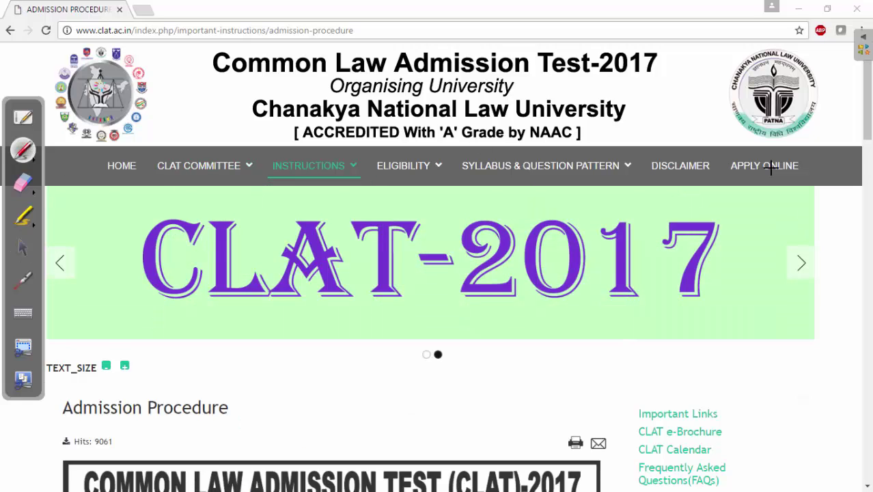
mouse_move(801, 157)
mouse_down()
mouse_move(765, 148)
mouse_move(803, 183)
mouse_move(752, 148)
mouse_up()
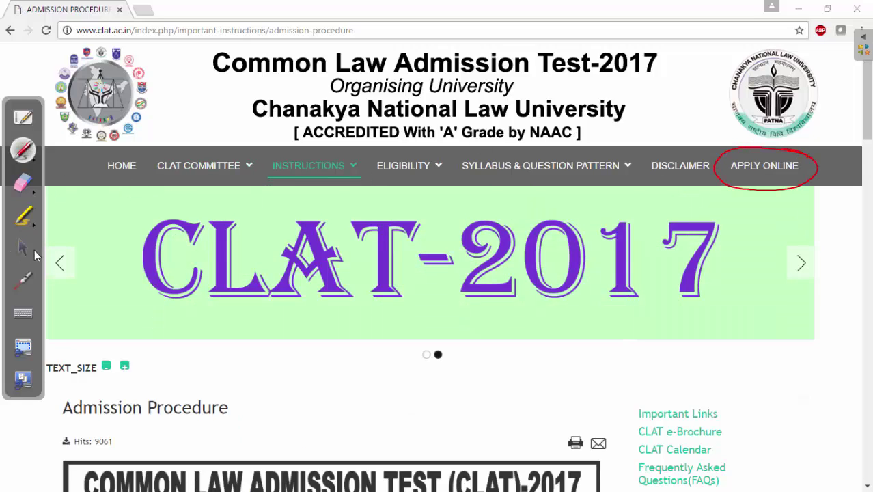
click(25, 183)
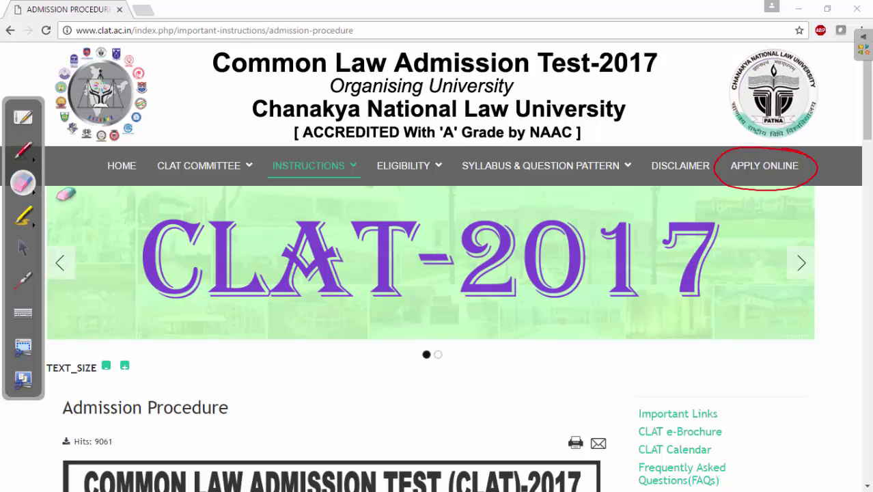
click(759, 171)
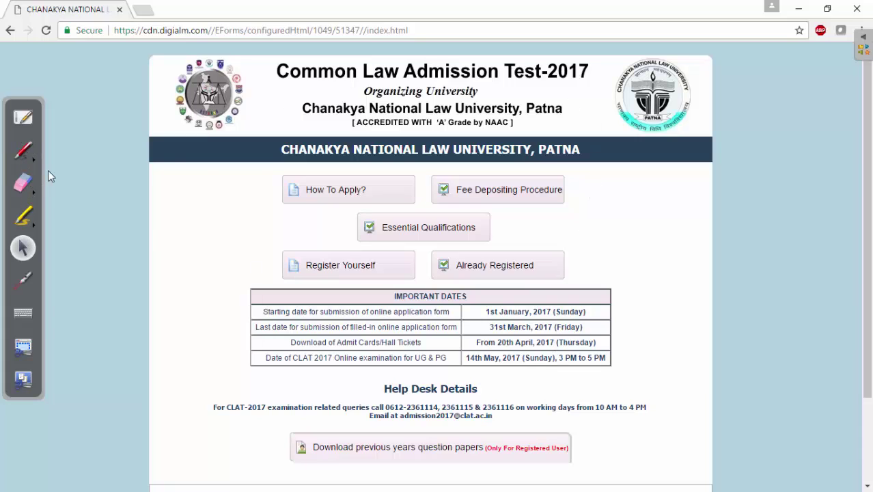
click(329, 190)
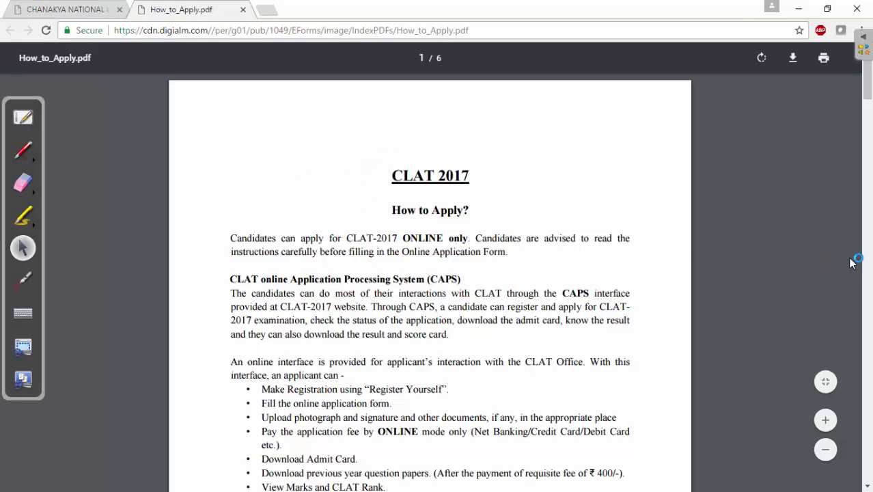
scroll(871, 284, down, 15)
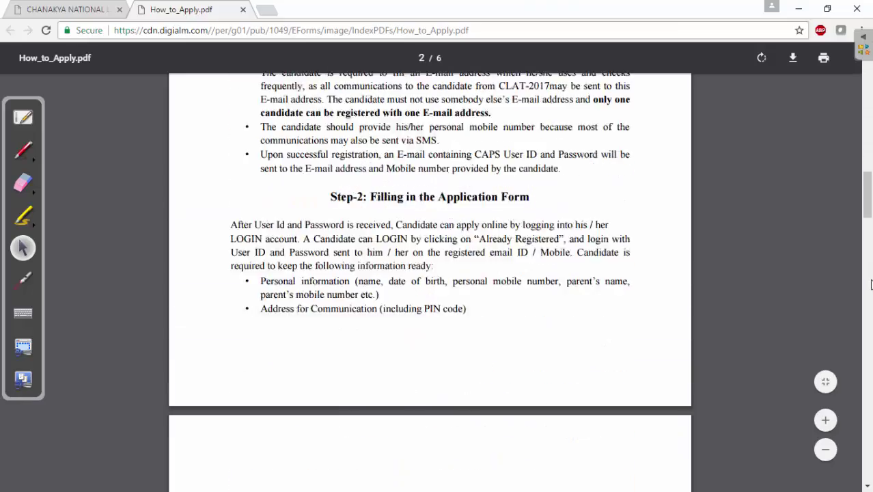
scroll(870, 283, down, 15)
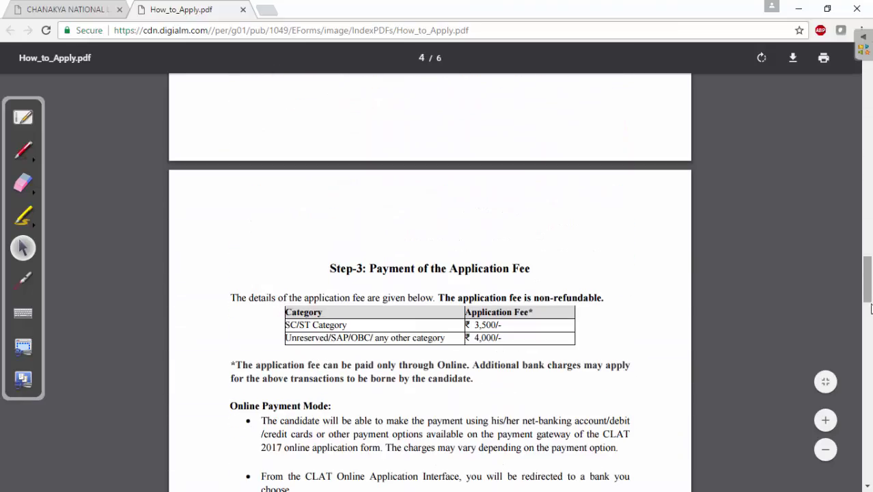
drag(871, 308, 872, 202)
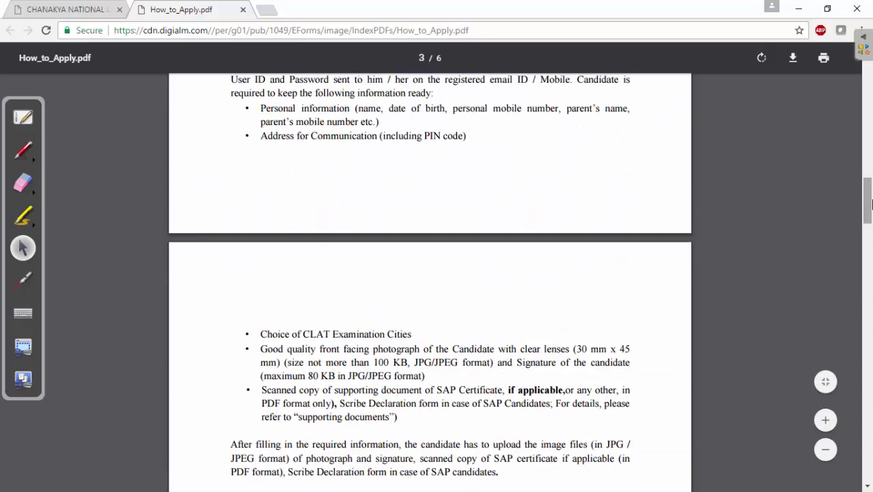
click(242, 9)
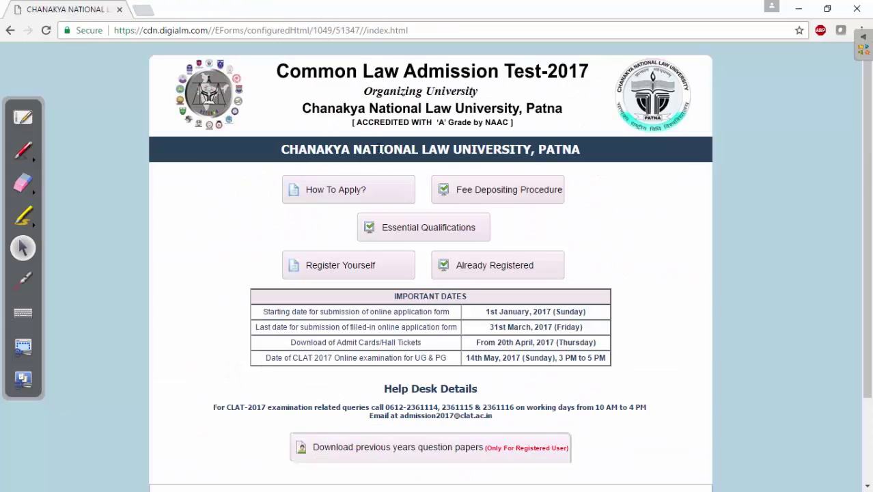
click(510, 192)
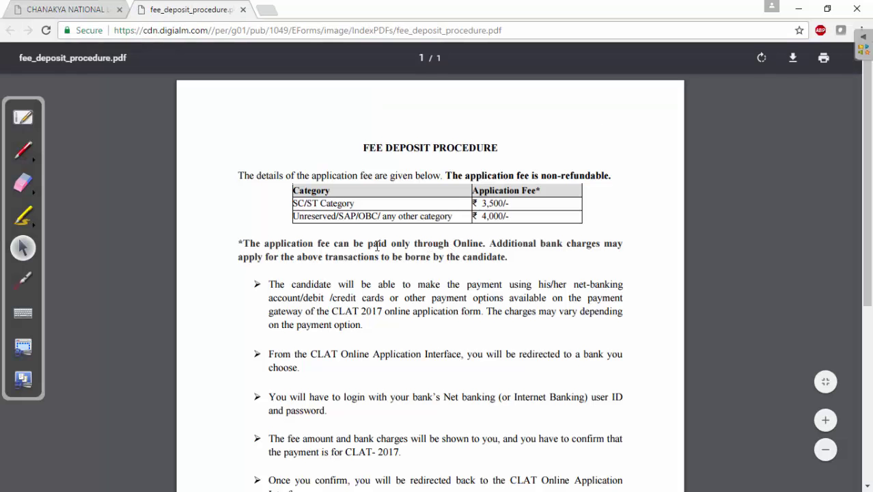
click(22, 152)
drag(392, 249, 445, 248)
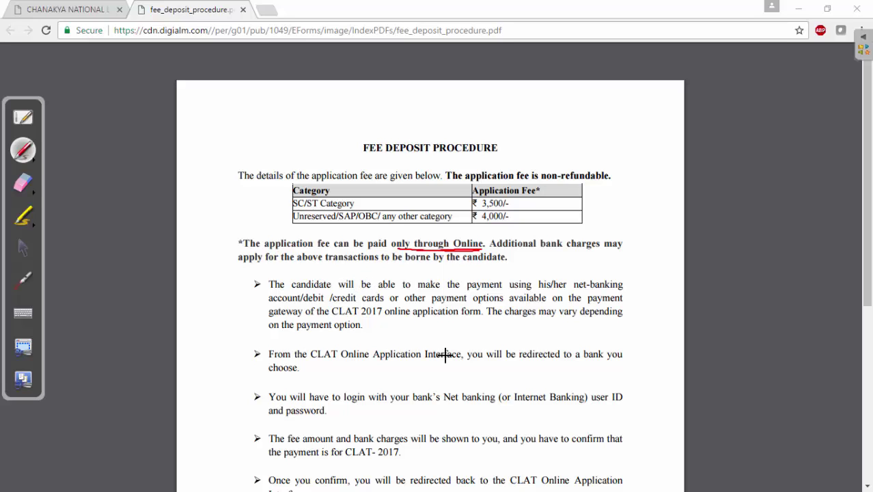
drag(453, 405, 450, 407)
click(23, 248)
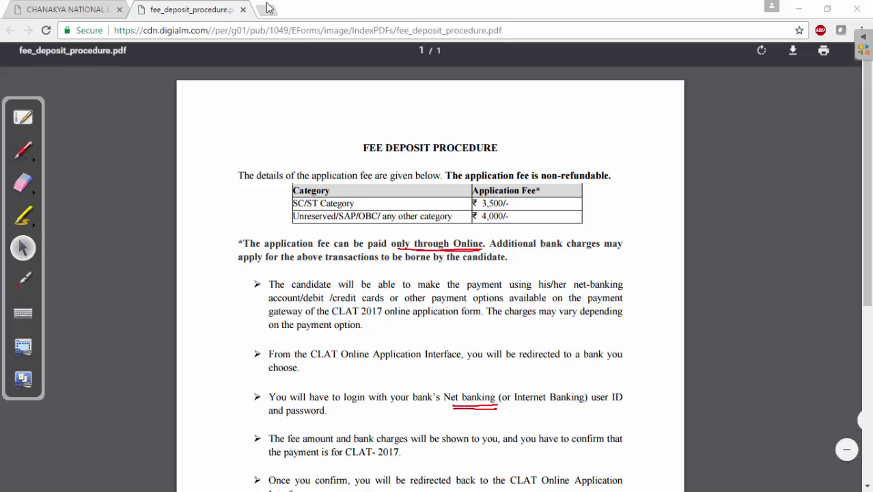
click(242, 10)
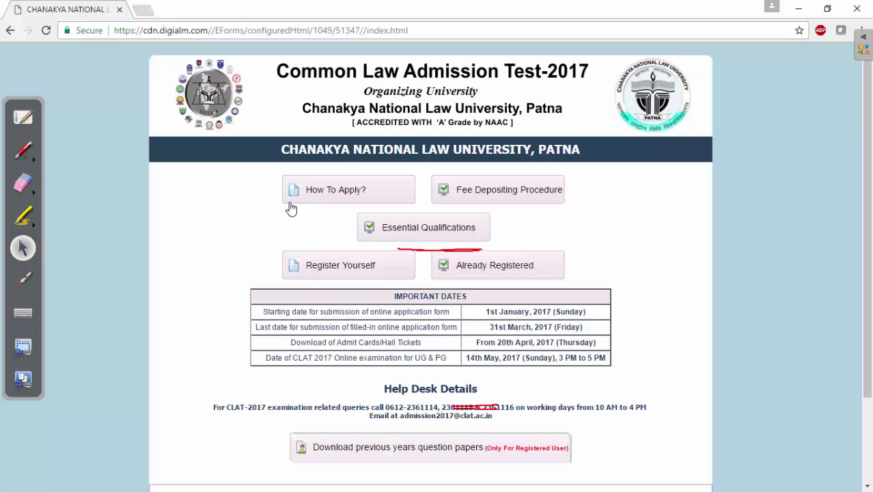
click(22, 183)
click(35, 193)
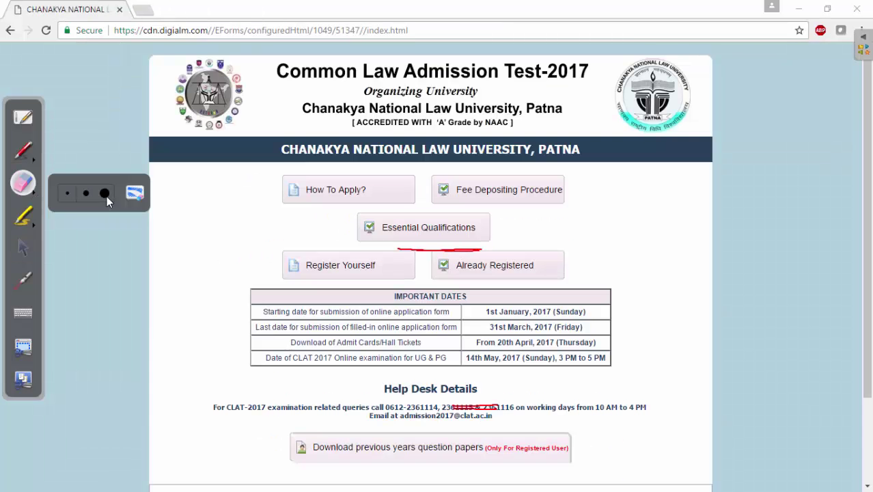
click(134, 191)
click(22, 248)
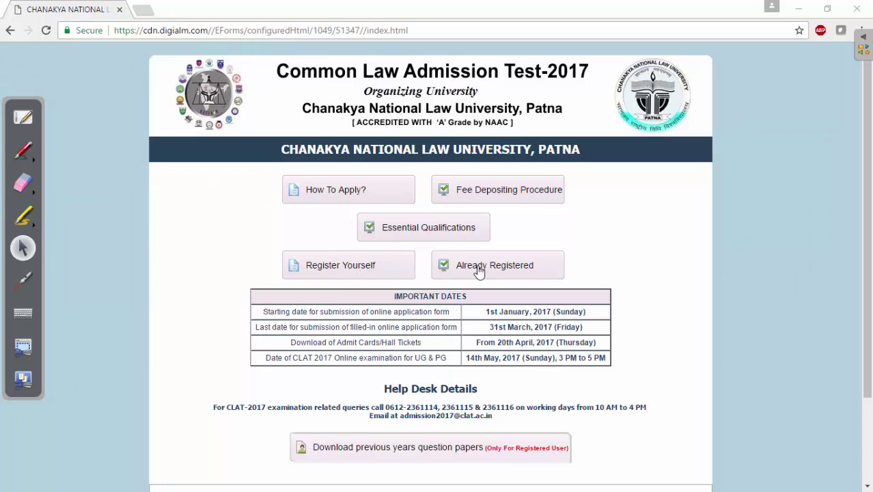
Step: Open the new candidate registration form and select the Under-Graduate Course
click(355, 266)
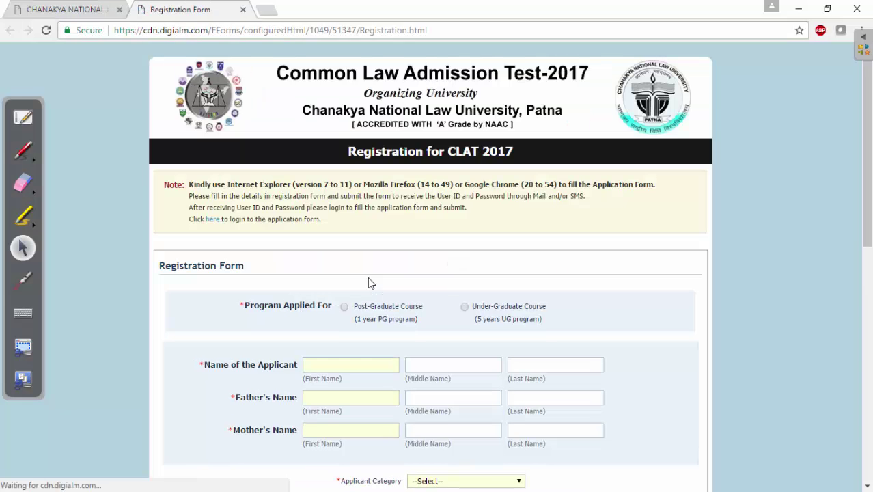
drag(868, 94, 872, 175)
click(480, 119)
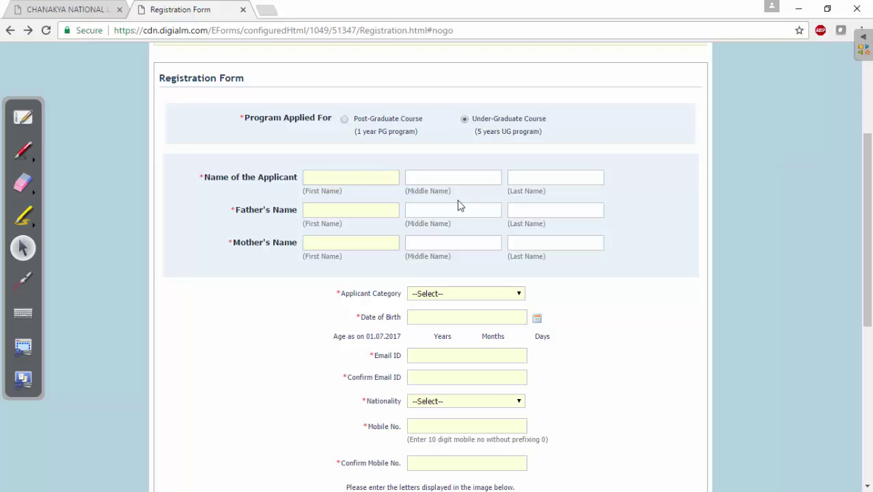
click(355, 177)
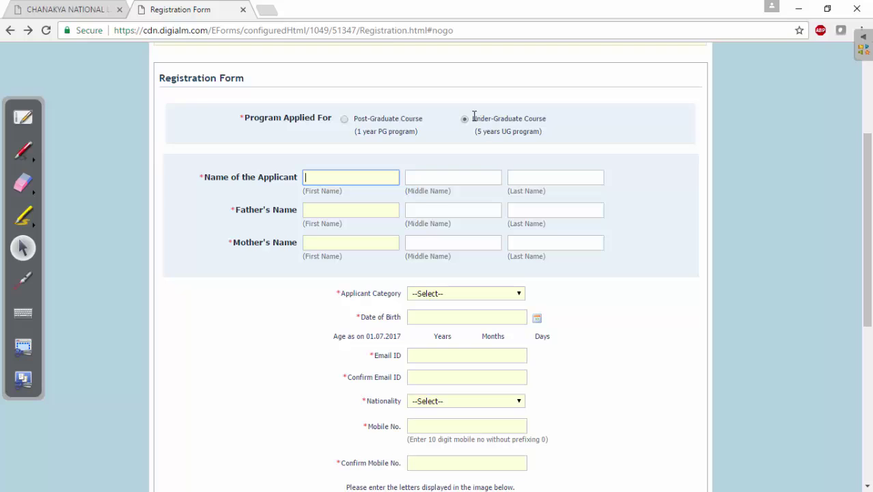
click(510, 120)
click(365, 177)
Step: Fill in the applicant's, father's and mother's name fields
key(Tab)
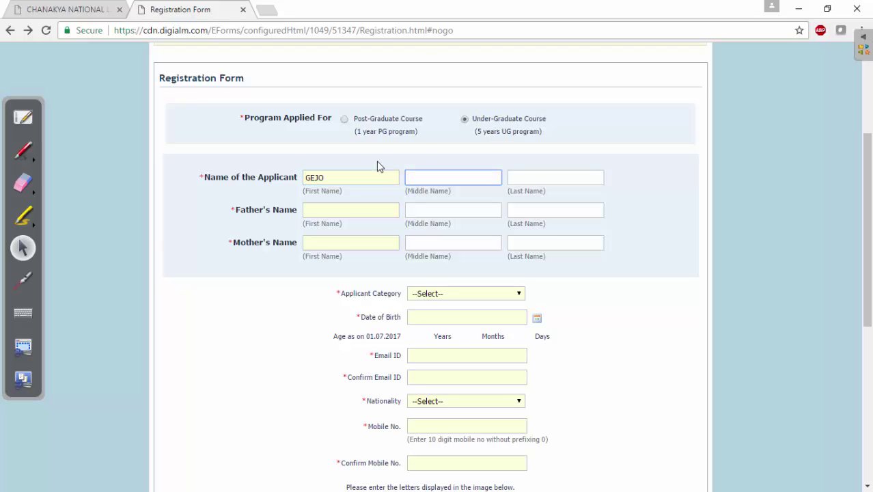
key(Tab)
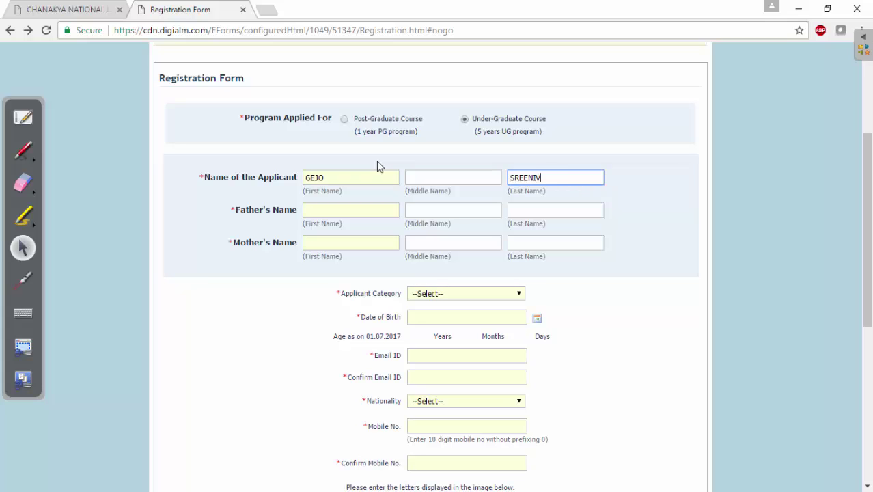
key(Tab)
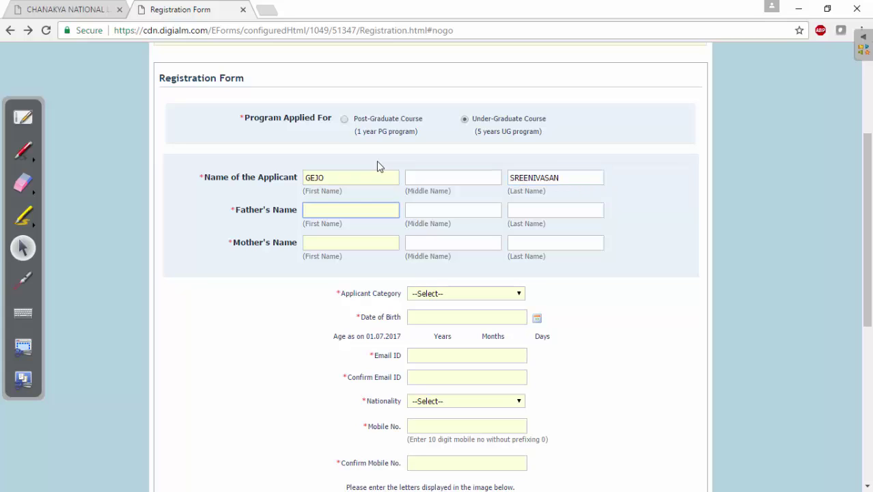
key(Tab)
key(Tab)
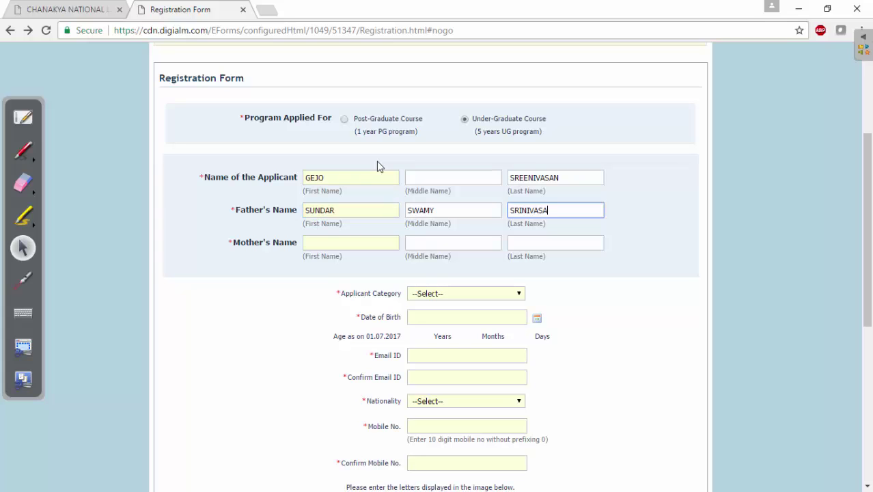
key(Tab)
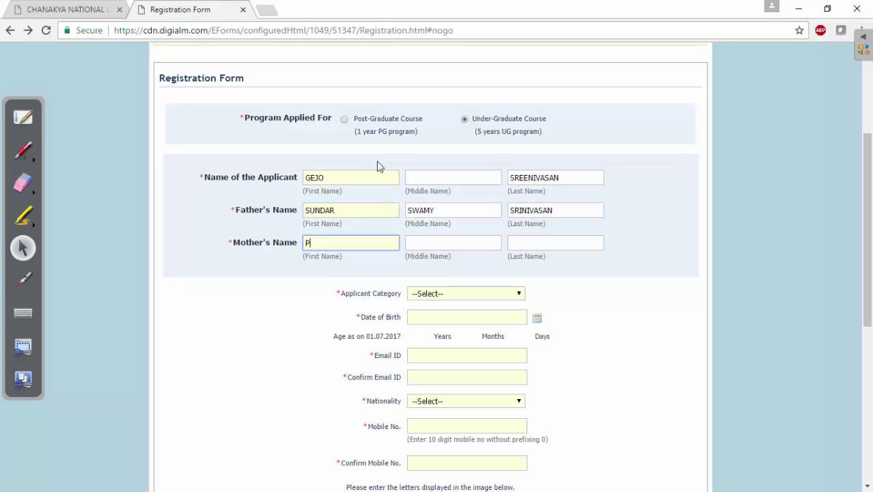
key(Tab)
key(Tab)
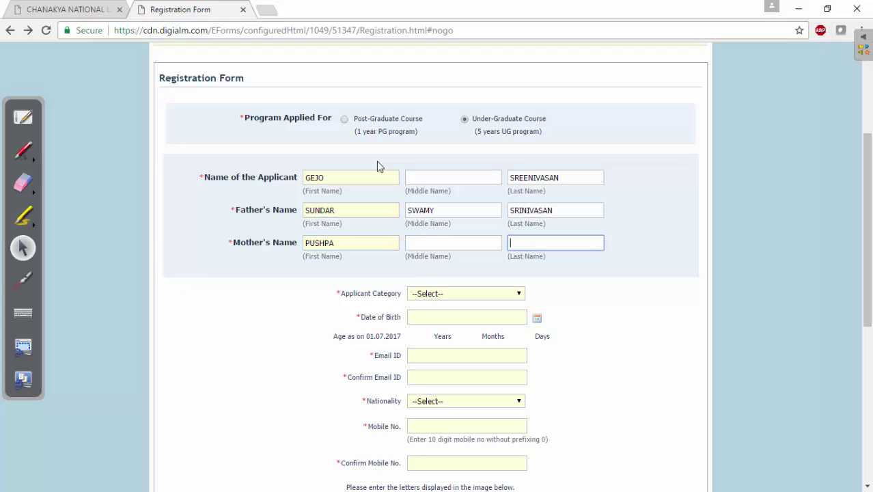
text(BAI)
key(Tab)
Step: Set the applicant category to Unreserved, replacing an initial NRI Sponsored pick
click(445, 295)
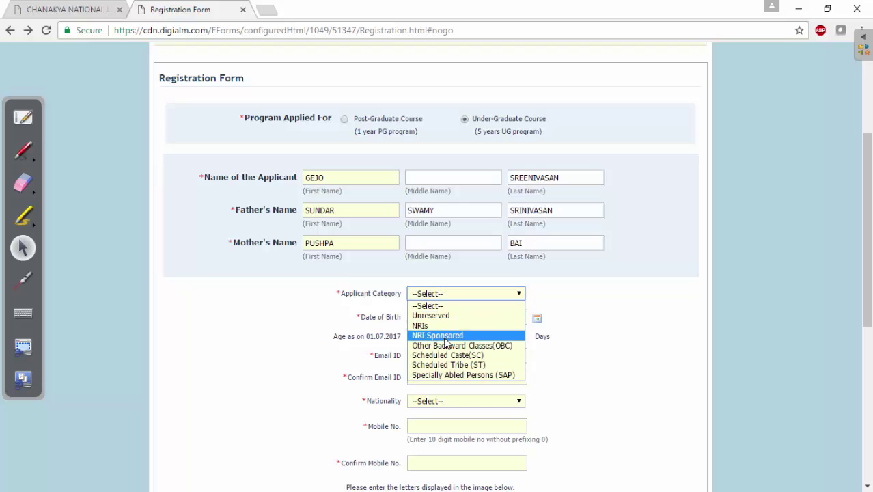
click(444, 336)
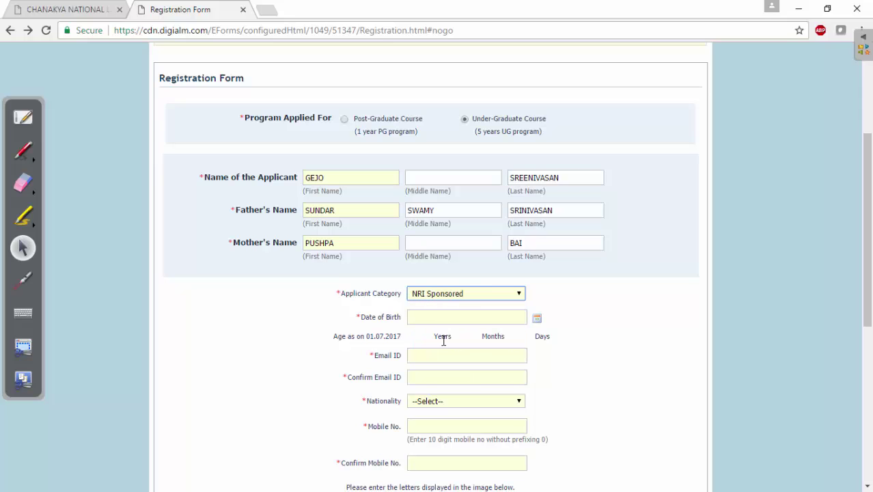
click(454, 297)
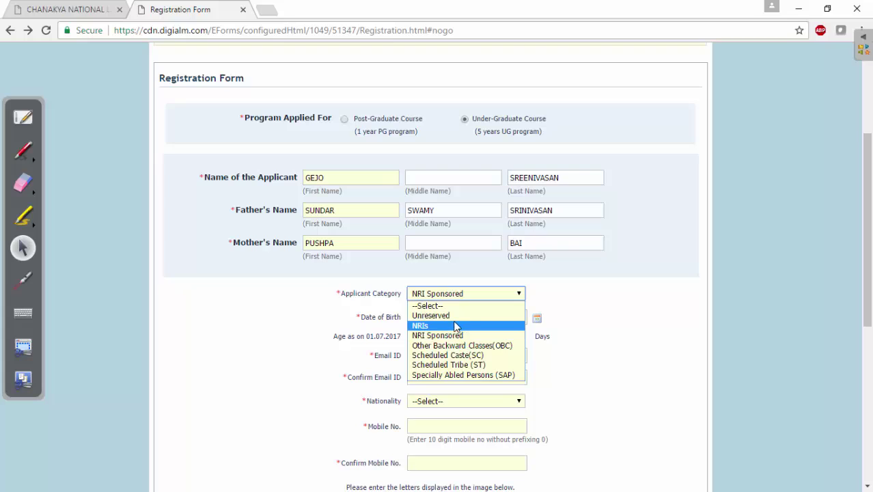
click(457, 315)
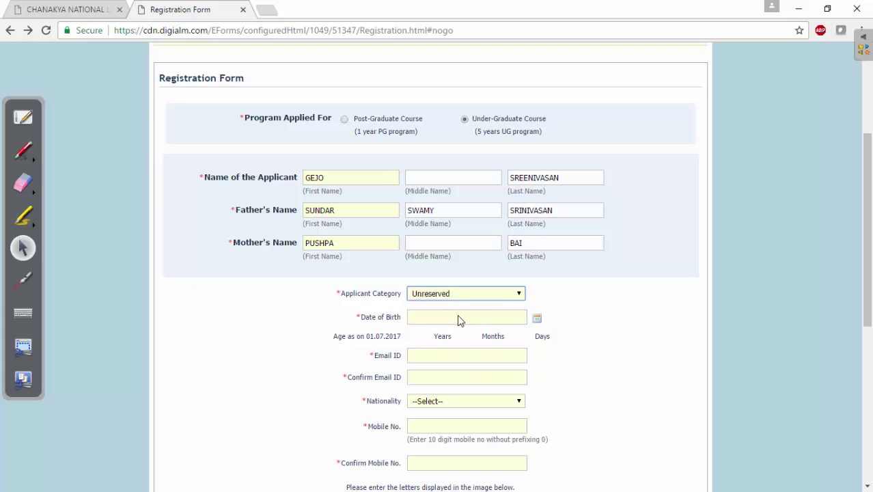
click(323, 303)
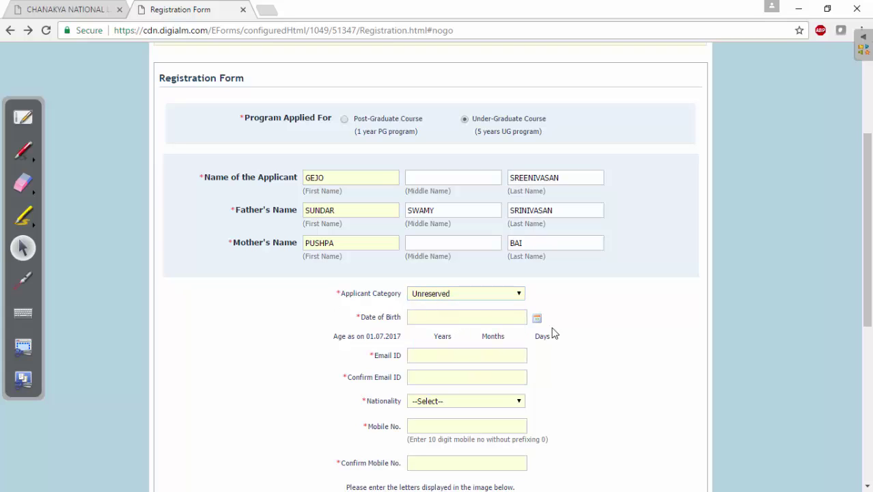
click(536, 319)
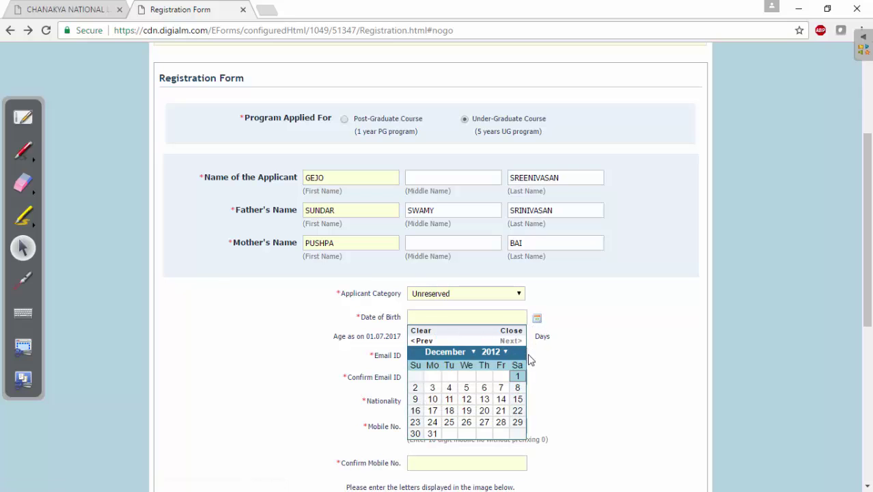
click(506, 353)
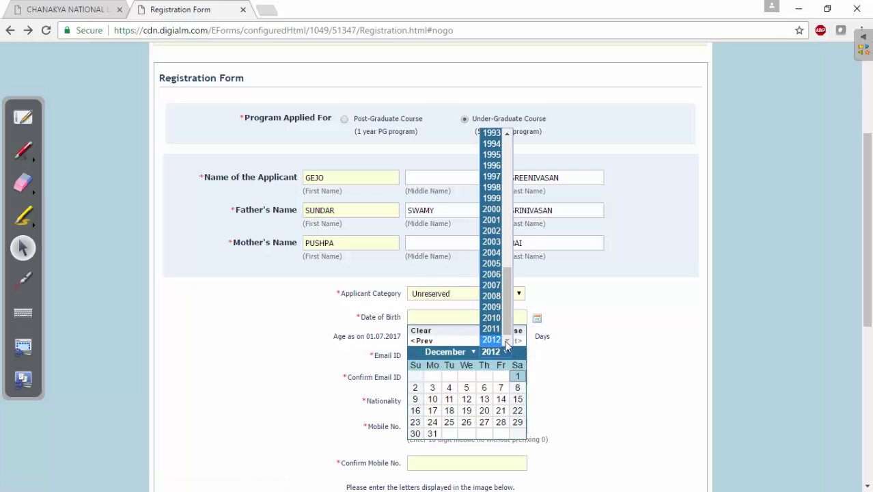
scroll(506, 305, up, 2)
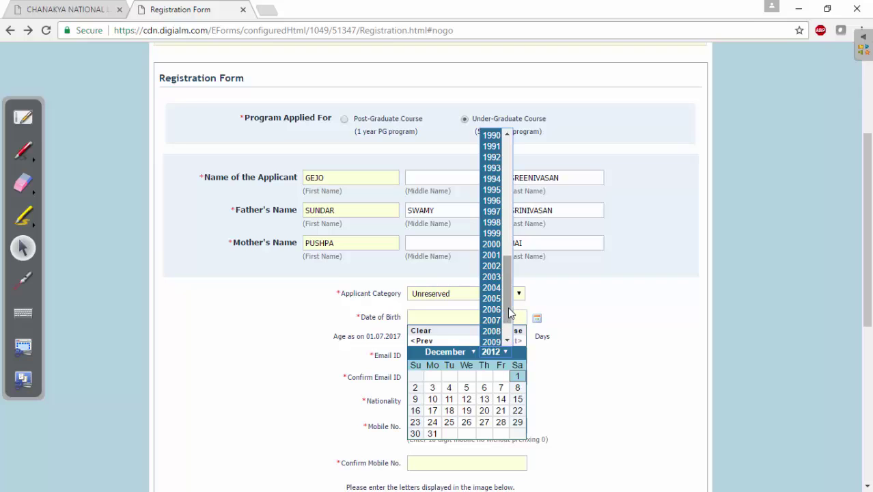
drag(505, 310, 508, 292)
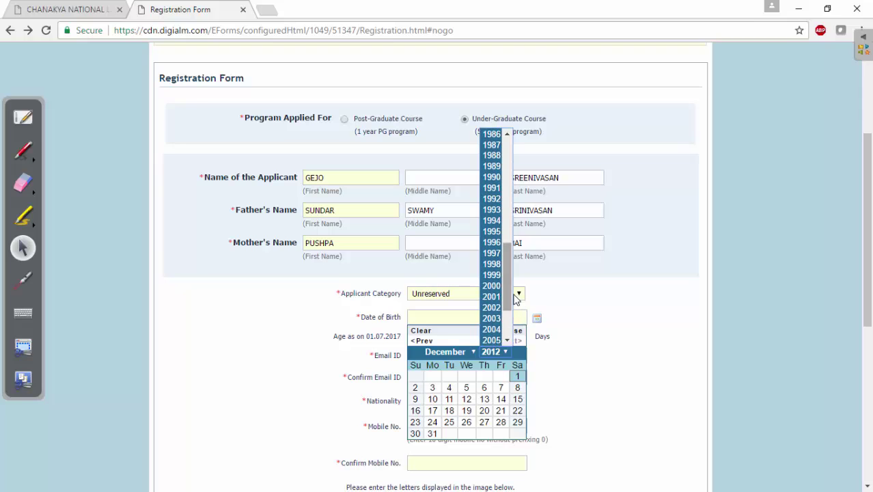
click(507, 266)
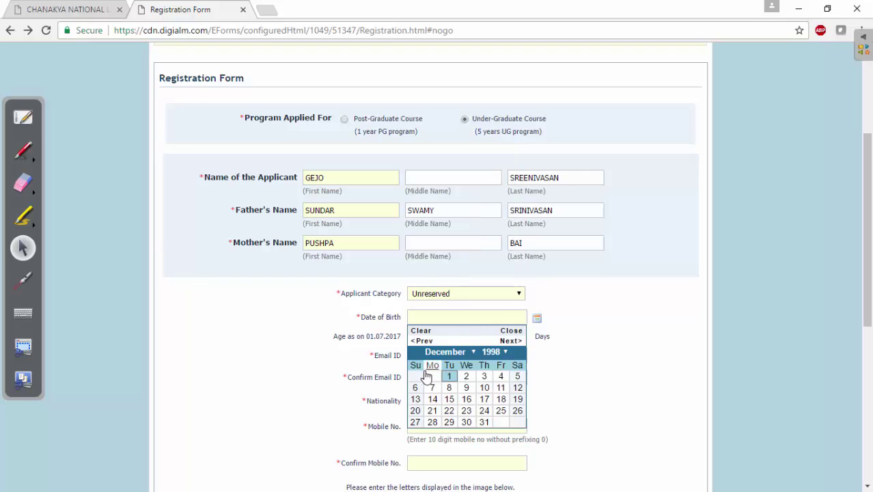
click(448, 377)
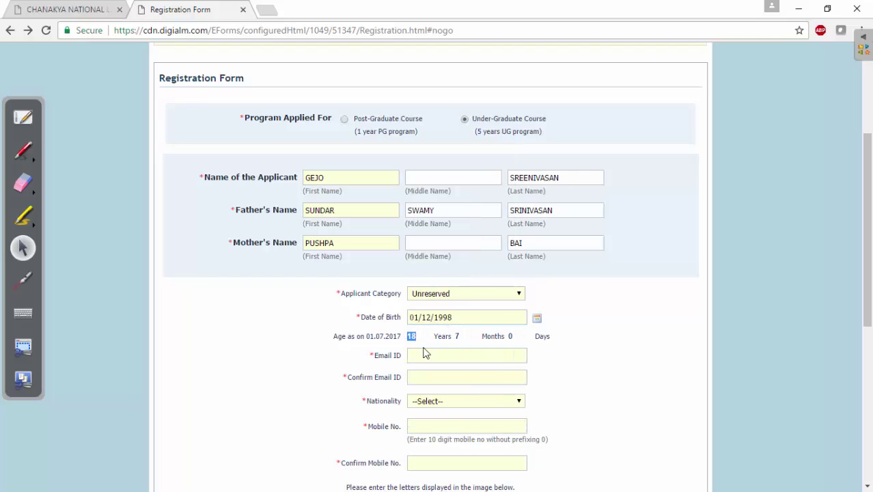
click(445, 357)
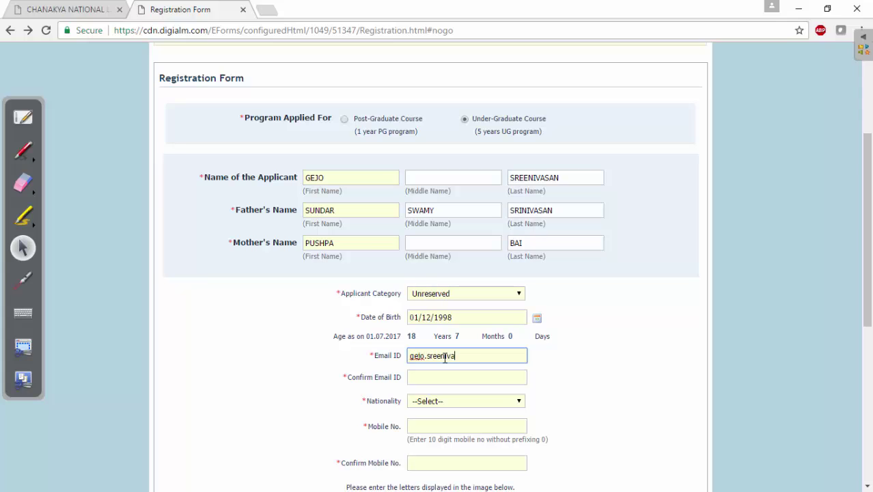
Step: Enter the applicant's e-mail address in Email ID and Confirm Email ID
key(Tab)
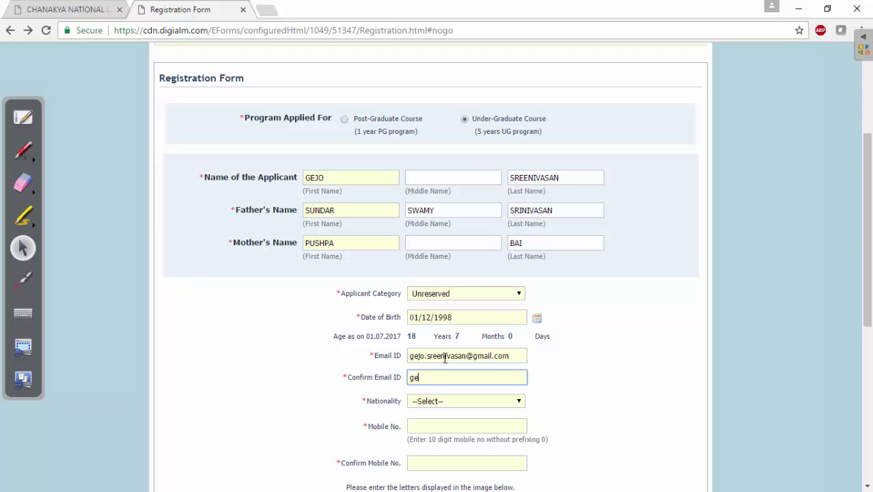
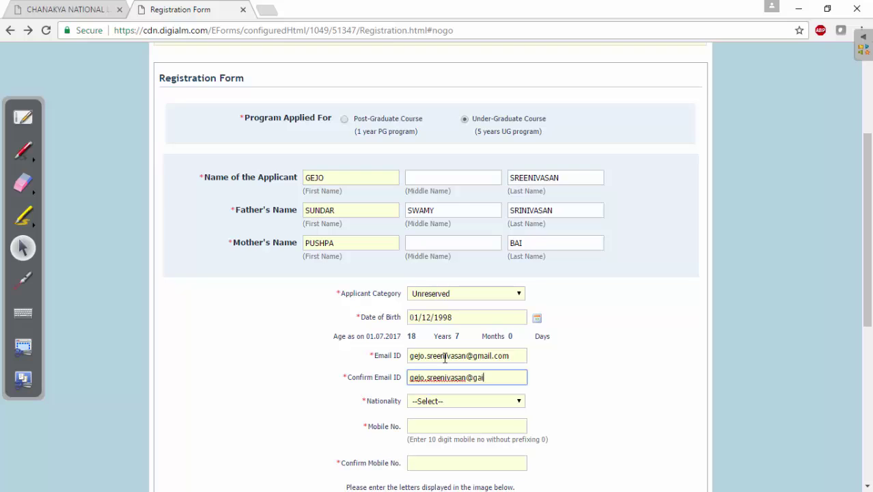
Step: Set nationality to Indian and fill in the mobile number and its confirmation
click(439, 403)
click(462, 212)
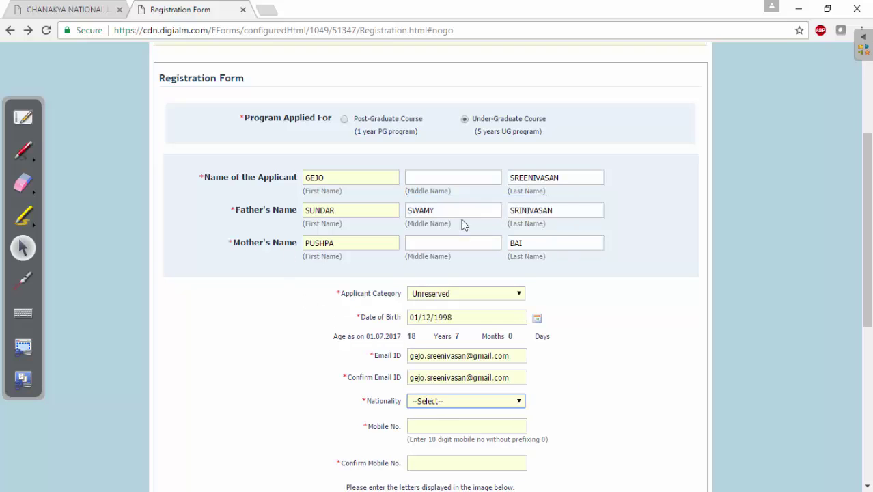
click(432, 428)
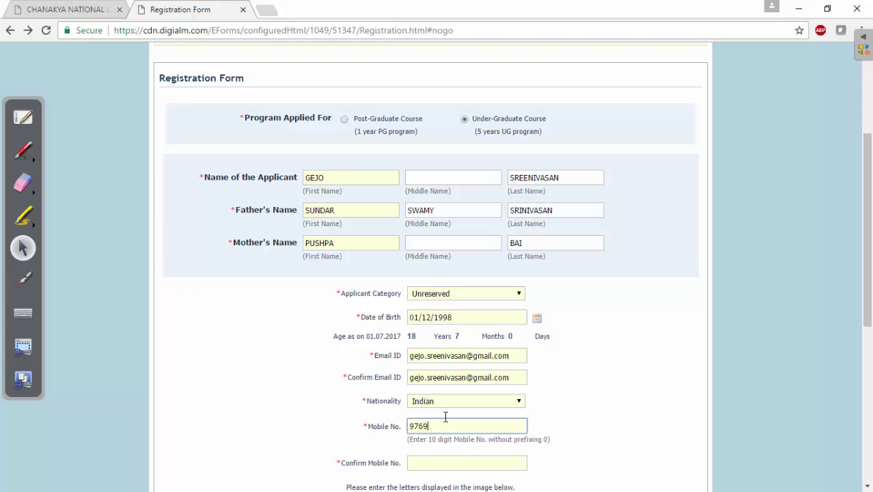
key(Tab)
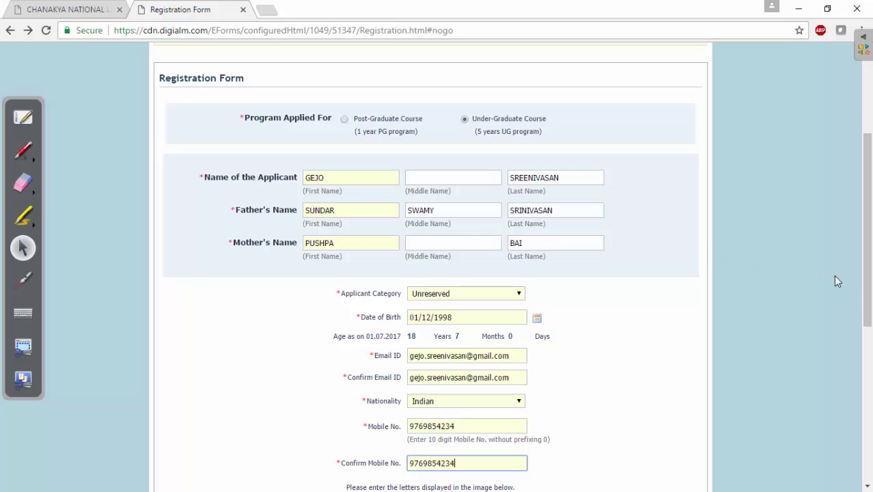
scroll(865, 287, down, 4)
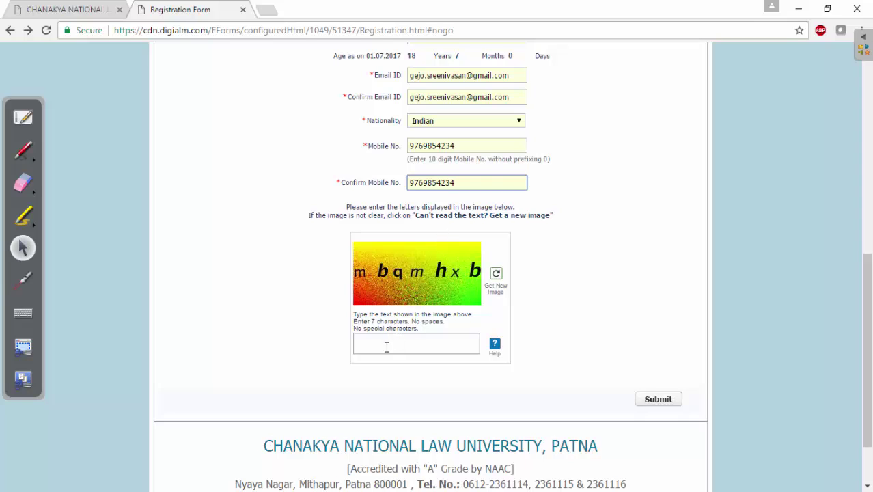
Step: Enter the captcha code, submit the registration, and confirm the Under-Graduate Course application
click(389, 343)
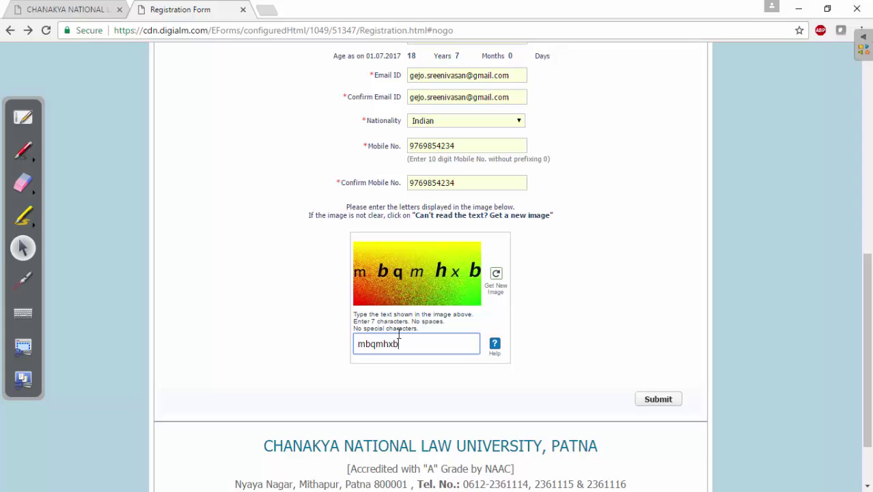
text(mbqmhxb)
click(659, 402)
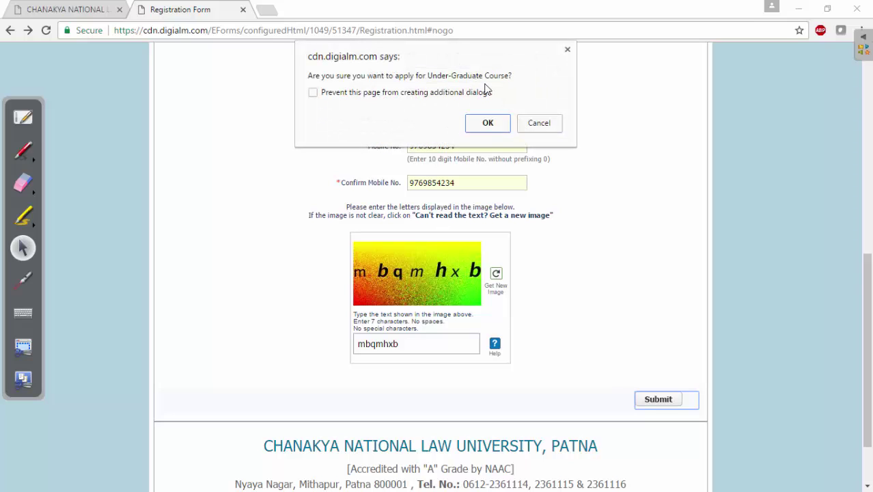
click(488, 124)
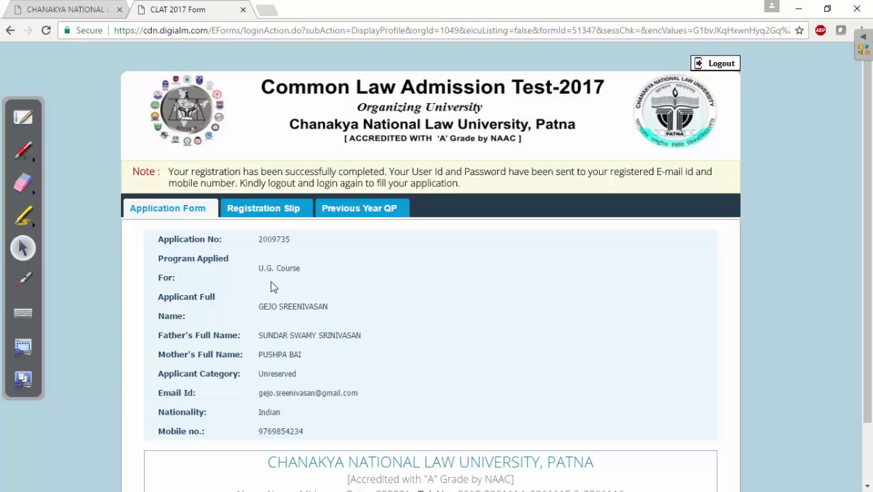
Step: Highlight the applicant's registered details on the summary page, then clear the highlight
drag(258, 306, 318, 321)
drag(264, 336, 341, 339)
drag(268, 355, 300, 363)
drag(869, 258, 867, 298)
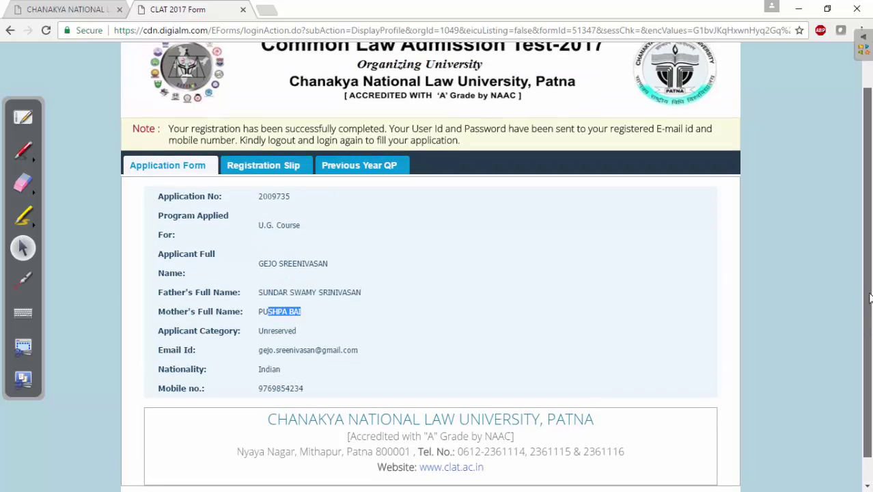
click(483, 294)
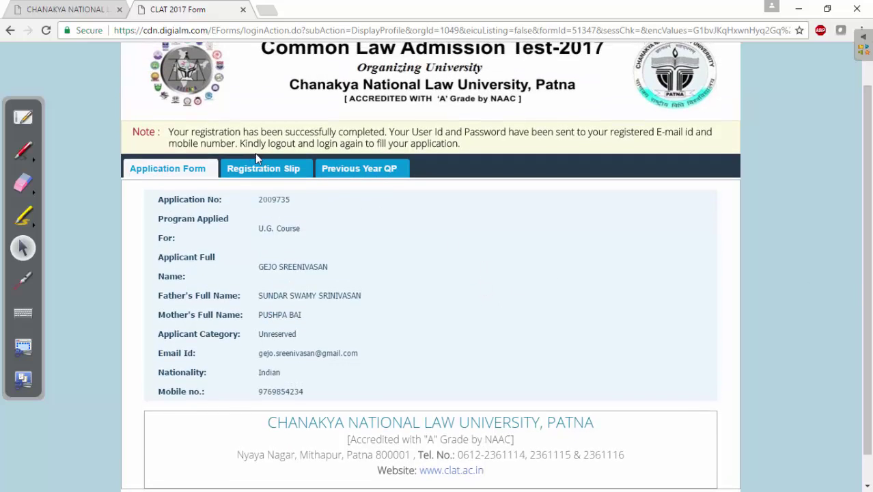
Step: Underline the notes about login details sent by e-mail and mobile and the log-out/log-in instructions
key(ctrl+shift+p)
drag(408, 141, 511, 142)
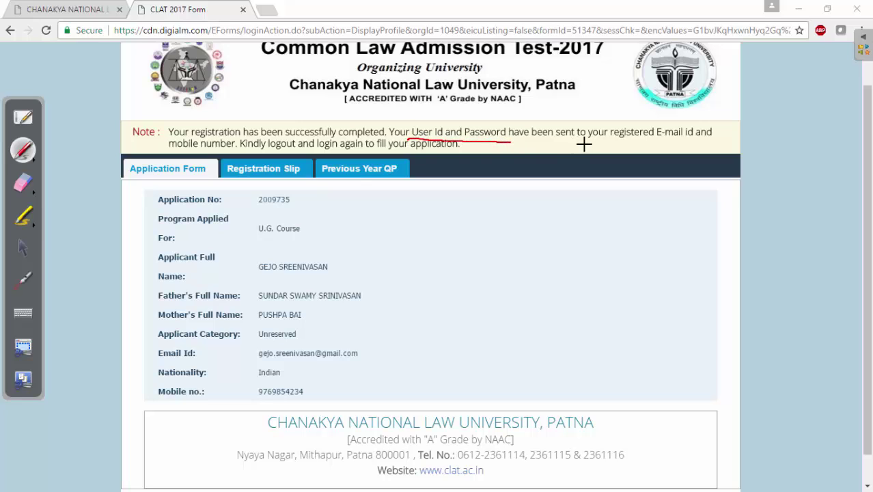
mouse_move(580, 143)
mouse_down()
mouse_move(655, 143)
mouse_move(635, 147)
mouse_up()
drag(174, 151, 227, 151)
mouse_move(301, 141)
mouse_down()
mouse_move(247, 155)
mouse_move(301, 144)
mouse_up()
drag(321, 152, 462, 154)
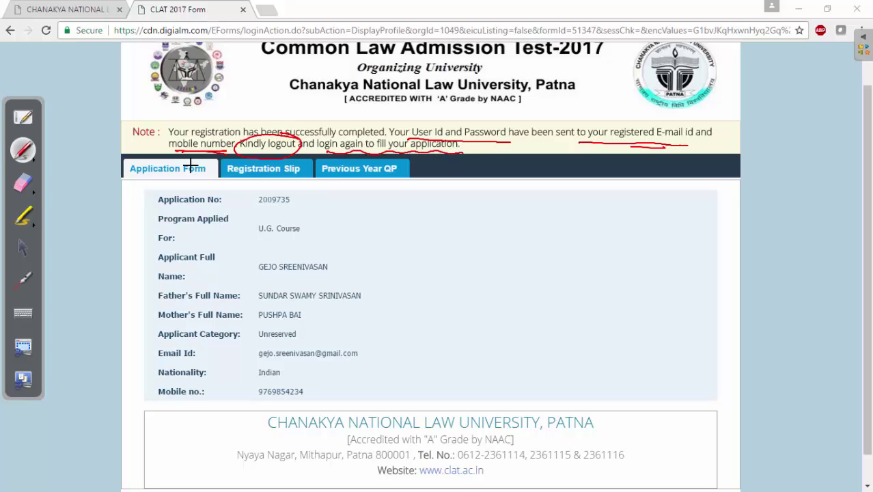
click(39, 193)
Step: Clear the annotations, select the password in the login-details e-mail, and return to the login page
click(135, 193)
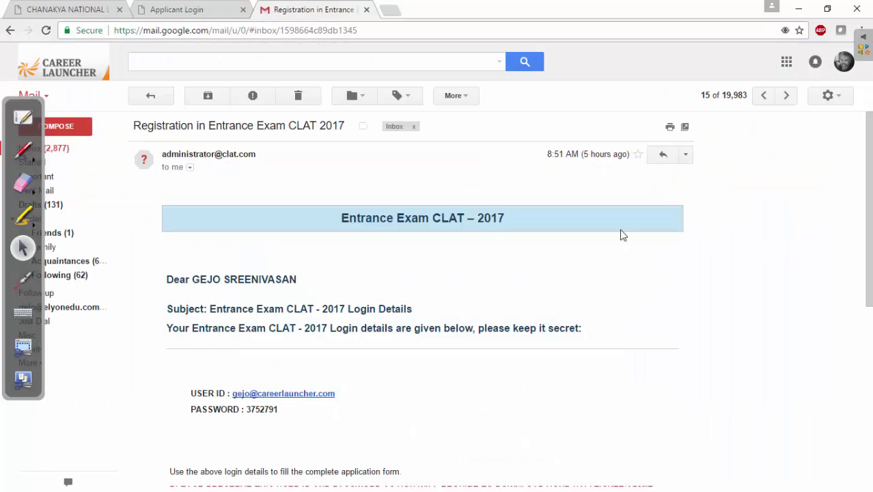
scroll(869, 287, down, 2)
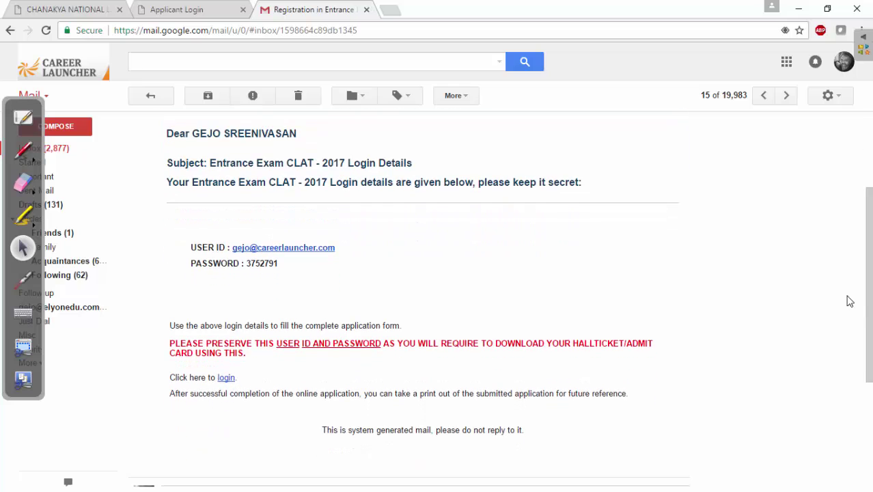
double_click(251, 265)
click(192, 10)
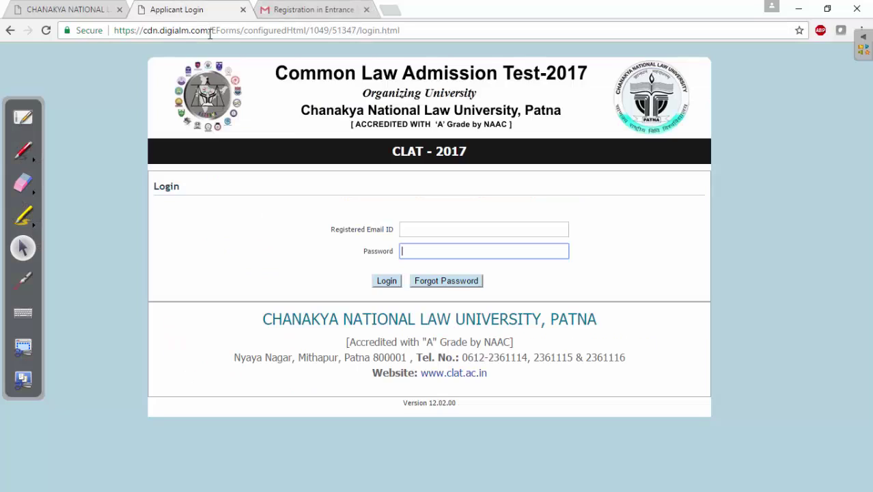
Step: Log in with the registered e-mail ID and the password copied from the login e-mail
click(407, 229)
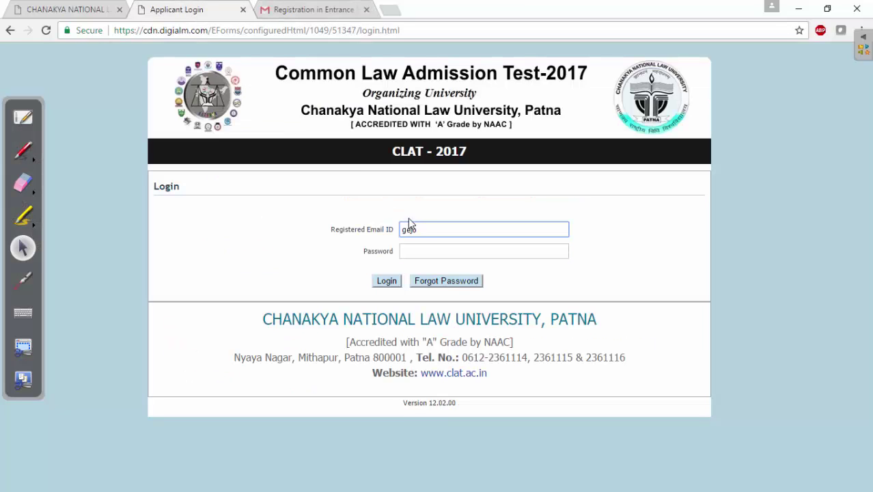
click(431, 250)
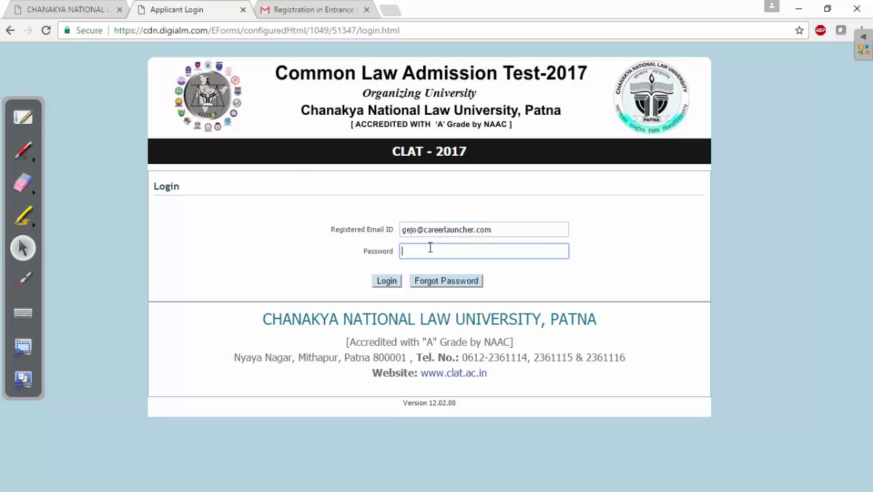
click(280, 9)
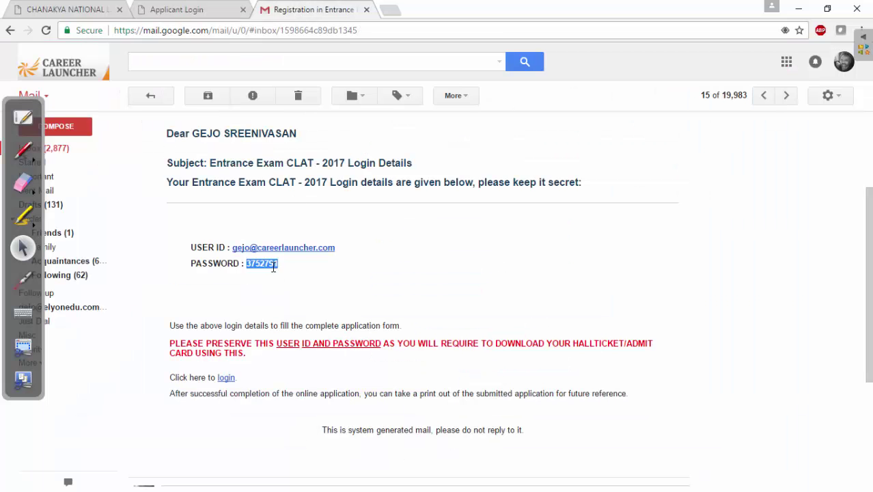
click(222, 13)
key(ctrl+v)
click(387, 281)
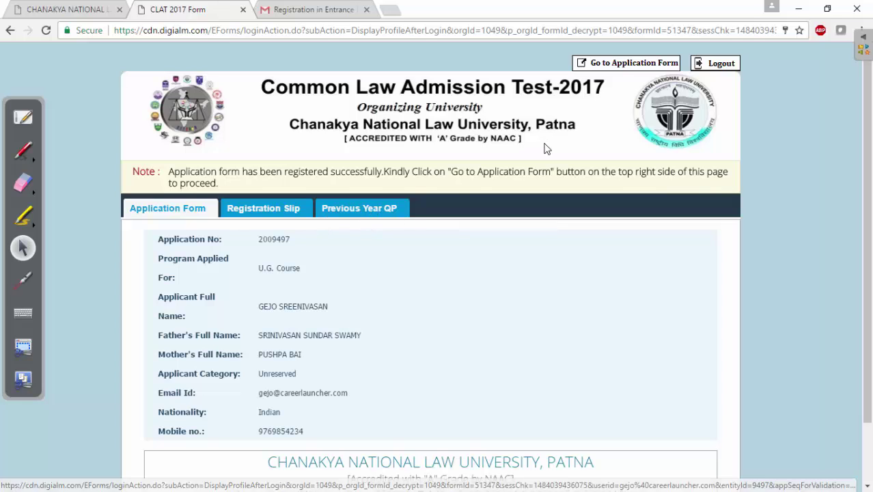
Step: Circle the Go to Application Form button, erase the marks, and open the Application Form
click(22, 151)
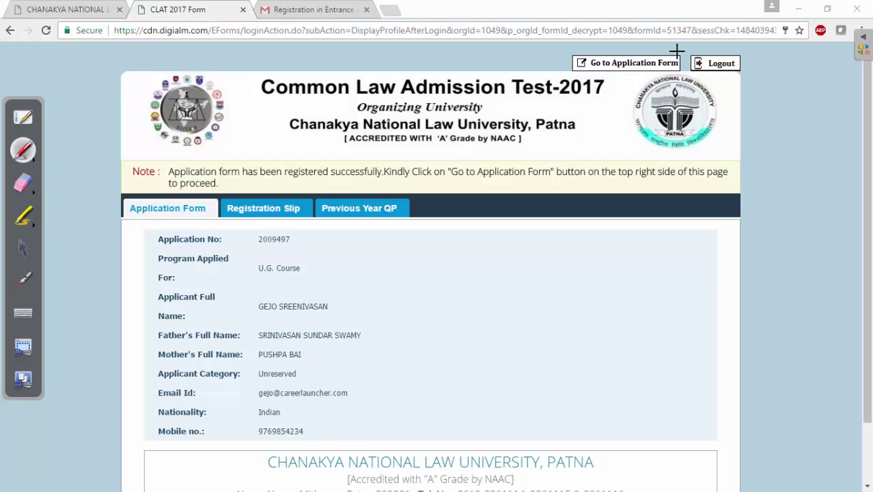
mouse_move(678, 52)
mouse_down()
mouse_move(576, 50)
mouse_move(639, 83)
mouse_move(684, 51)
mouse_up()
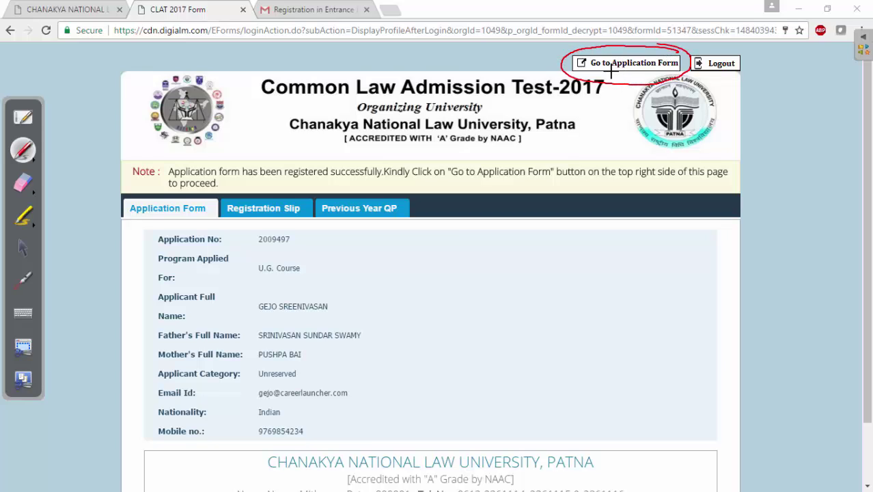
mouse_move(611, 71)
mouse_down()
mouse_move(654, 70)
mouse_move(648, 75)
mouse_up()
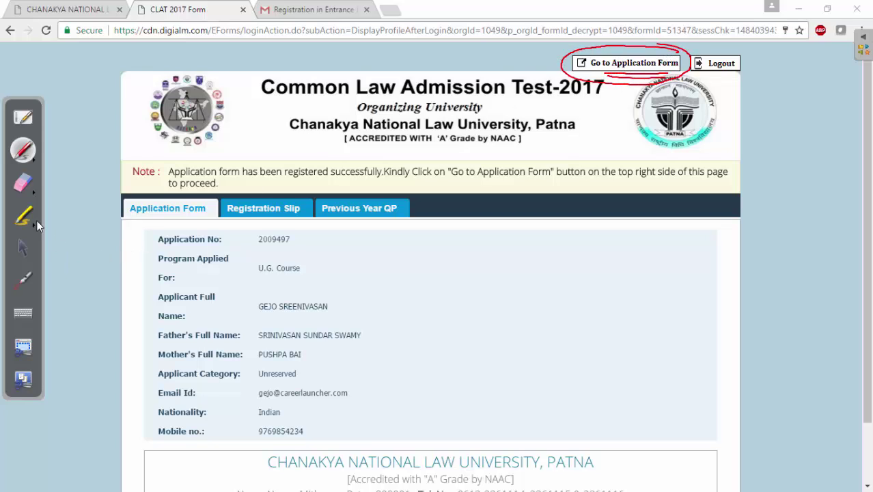
click(37, 194)
click(137, 195)
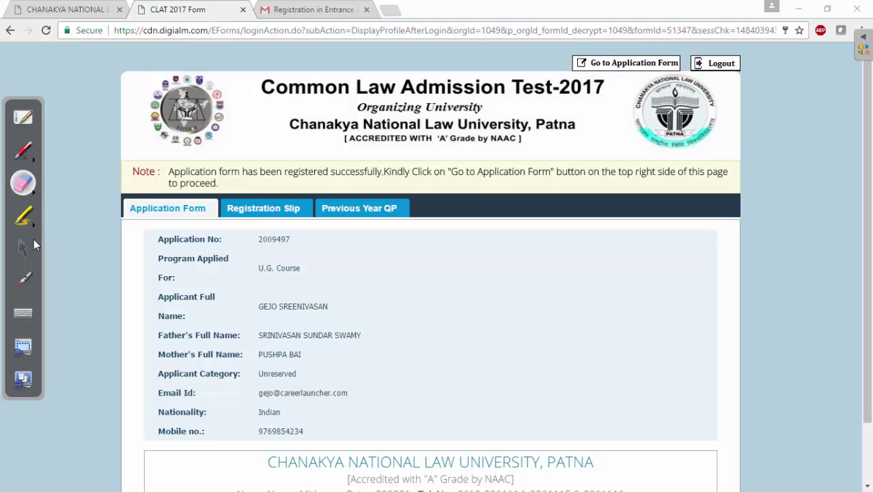
click(23, 247)
click(627, 63)
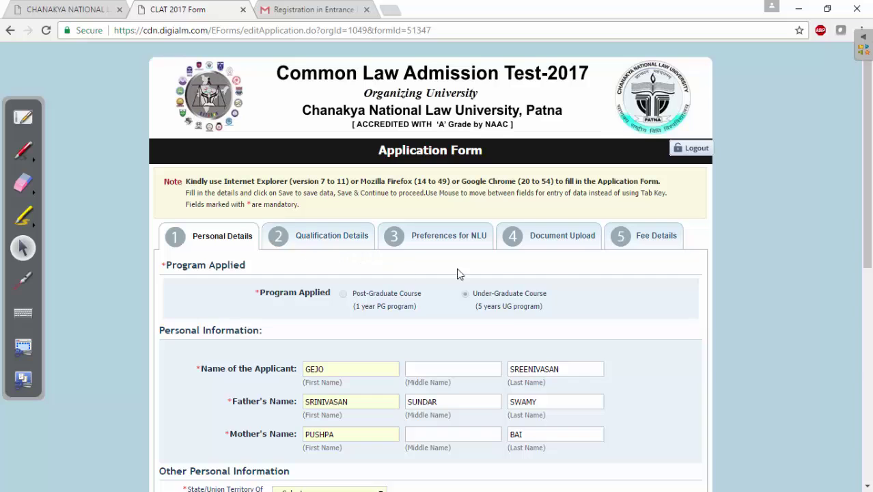
Step: Scroll through Personal Details and open the State/Union Territory of Domicile dropdown
scroll(869, 241, down, 3)
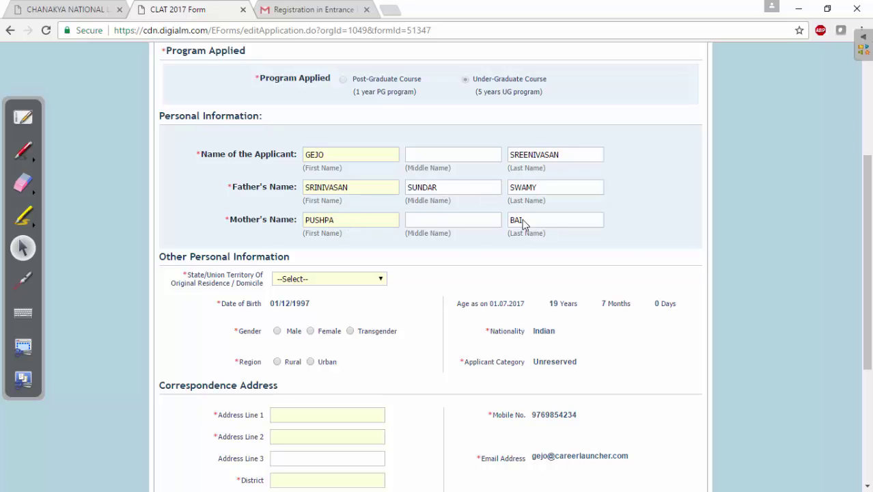
scroll(861, 272, up, 2)
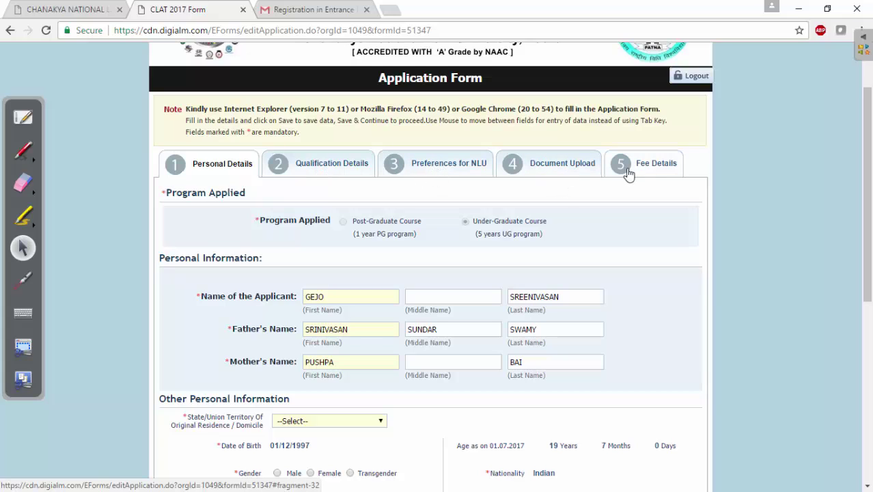
drag(869, 255, 866, 371)
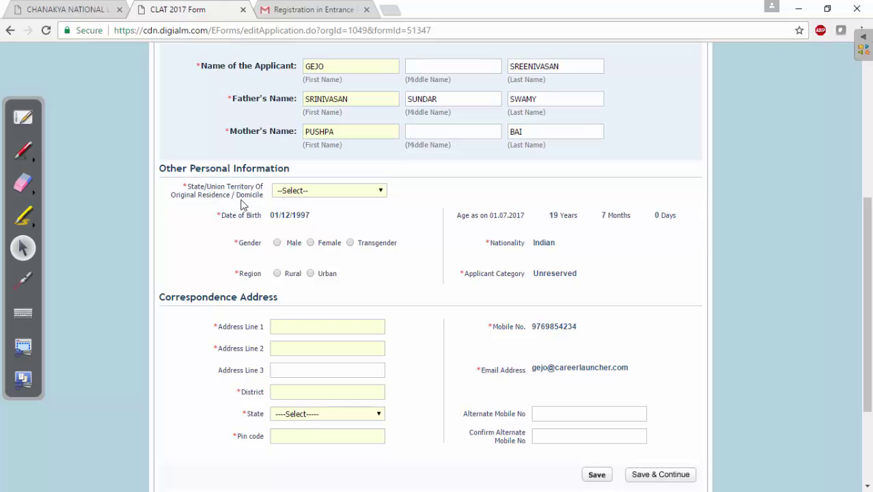
click(321, 193)
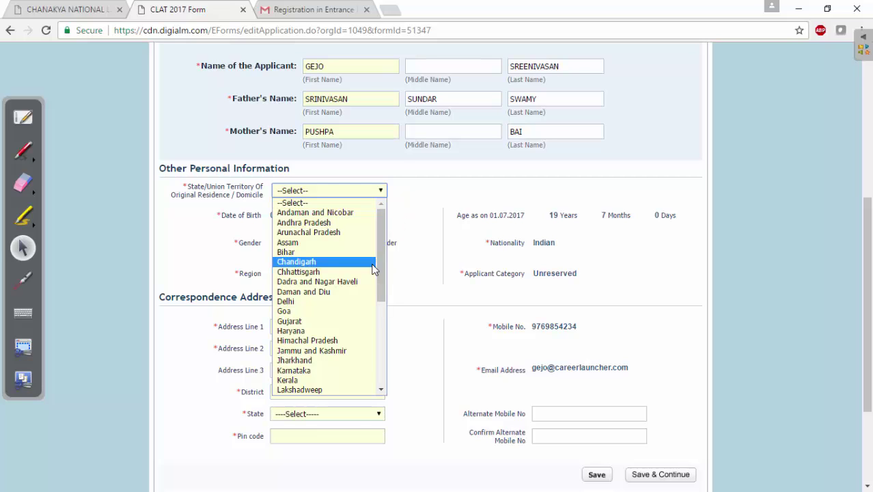
Step: Set domicile to Madhya Pradesh with state category Domicile of M.P
drag(380, 262, 380, 319)
click(339, 287)
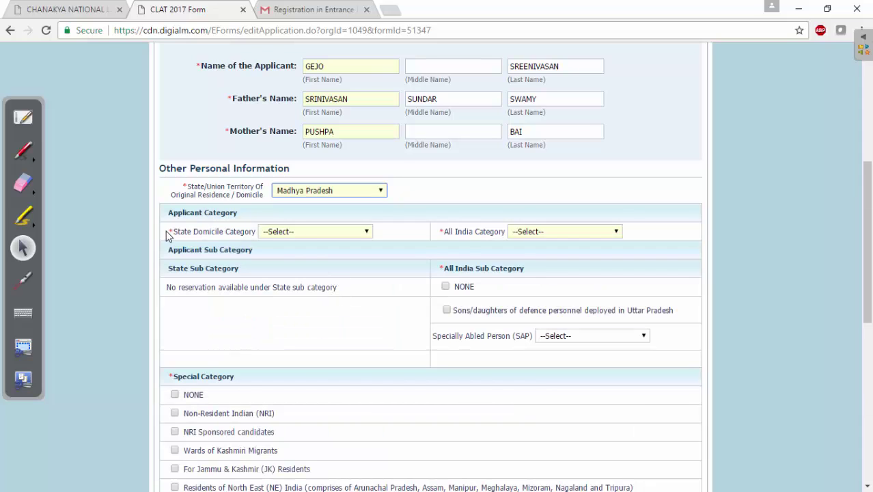
drag(166, 231, 254, 233)
click(371, 232)
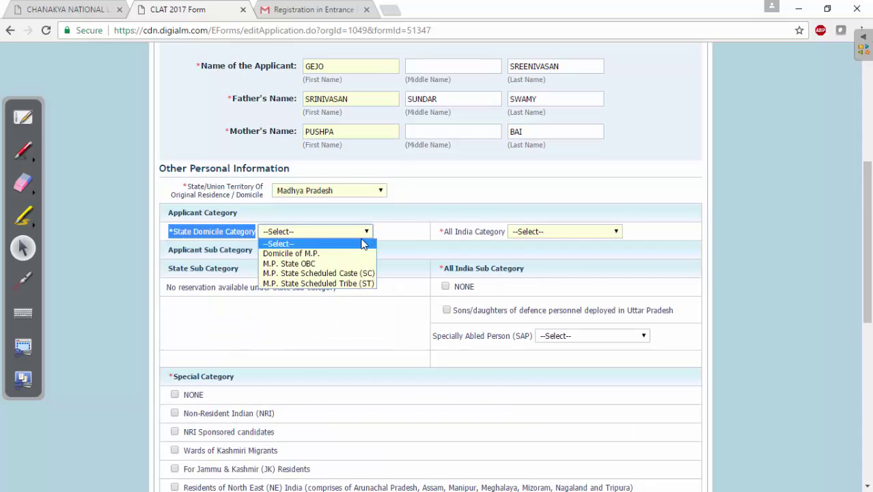
click(321, 254)
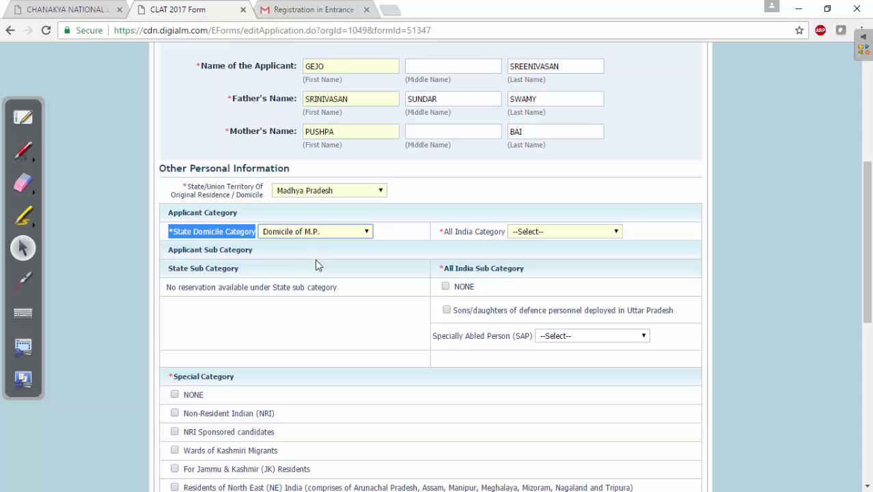
Step: Change domicile to Maharashtra with Unreserved Category as the state domicile category
click(359, 192)
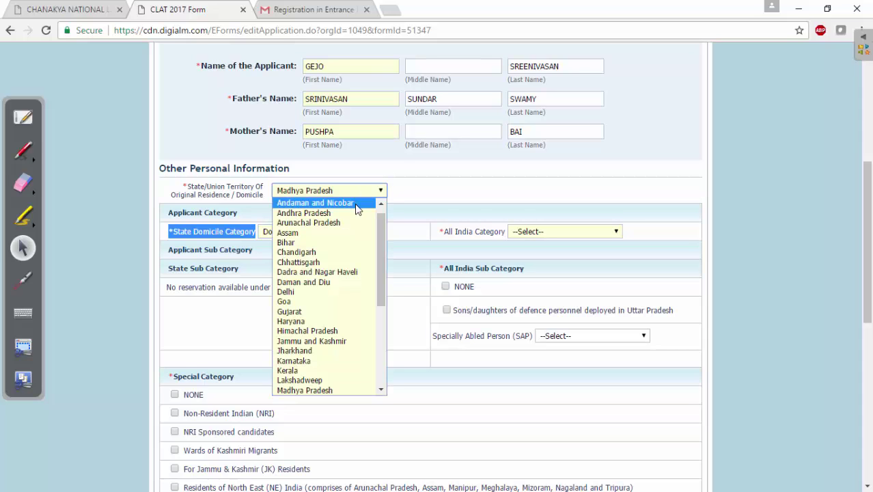
drag(378, 236, 377, 272)
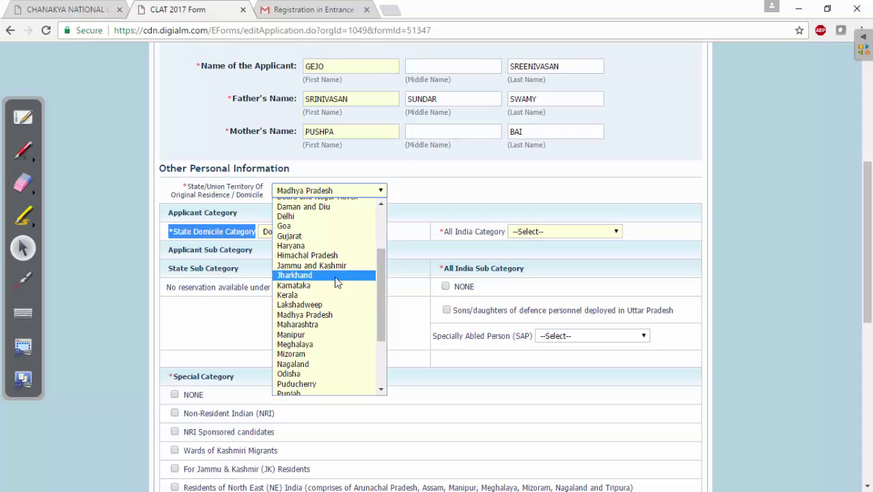
click(299, 324)
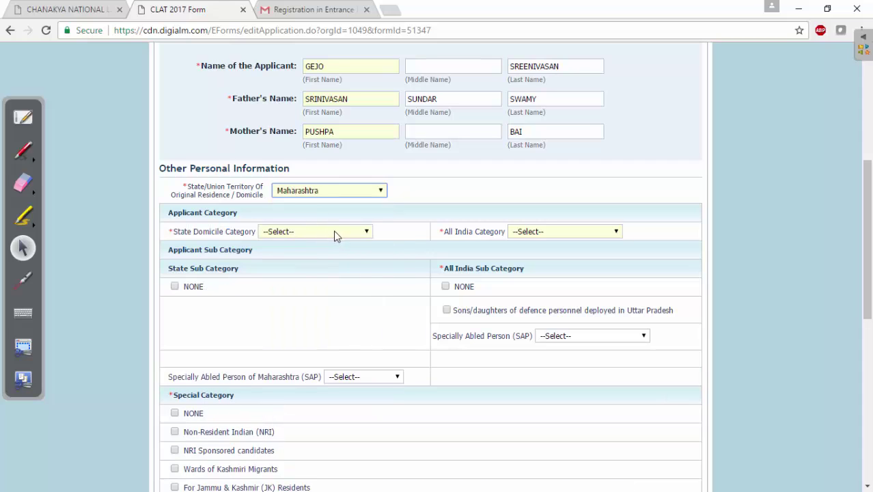
click(335, 233)
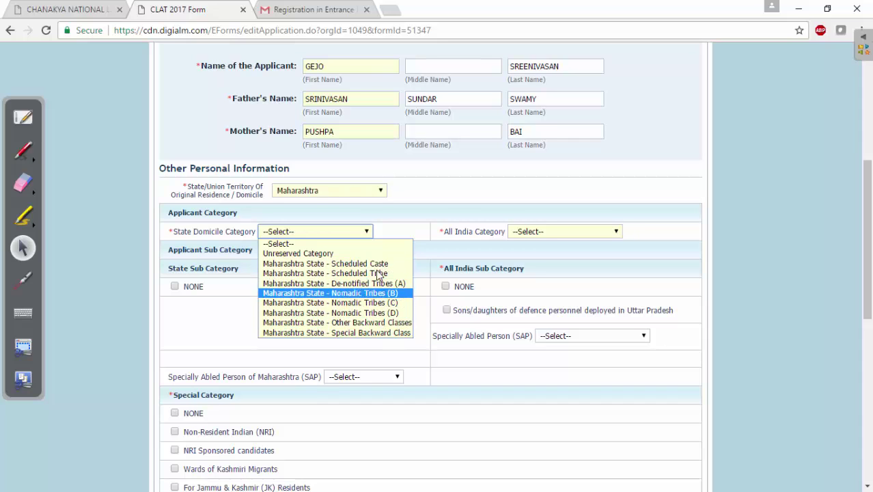
click(373, 253)
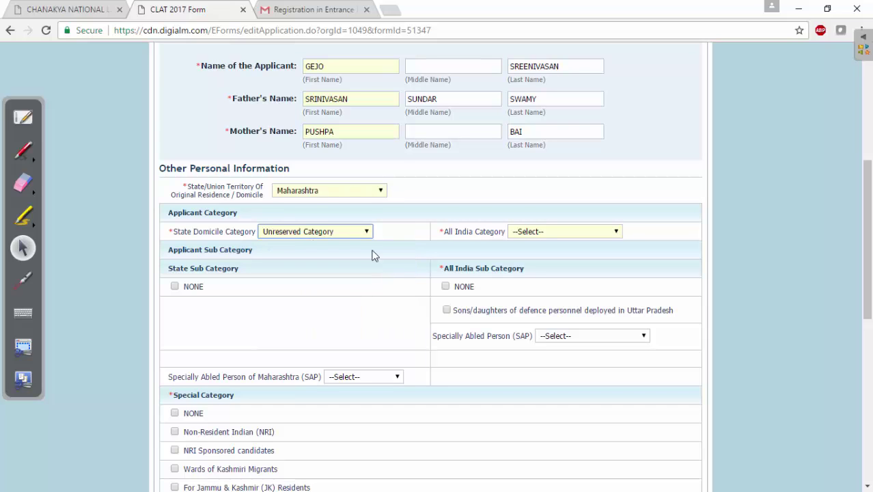
Step: Switch domicile to Andhra Pradesh and review its categories without choosing one
click(381, 191)
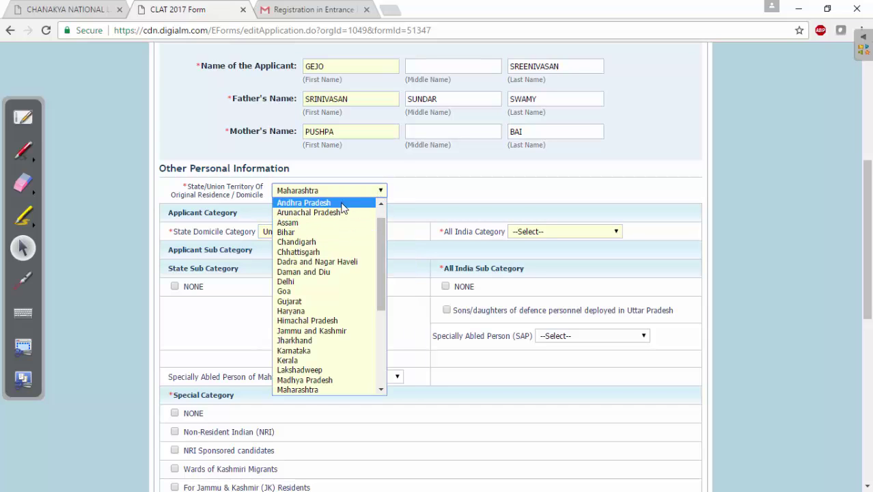
click(341, 205)
click(366, 233)
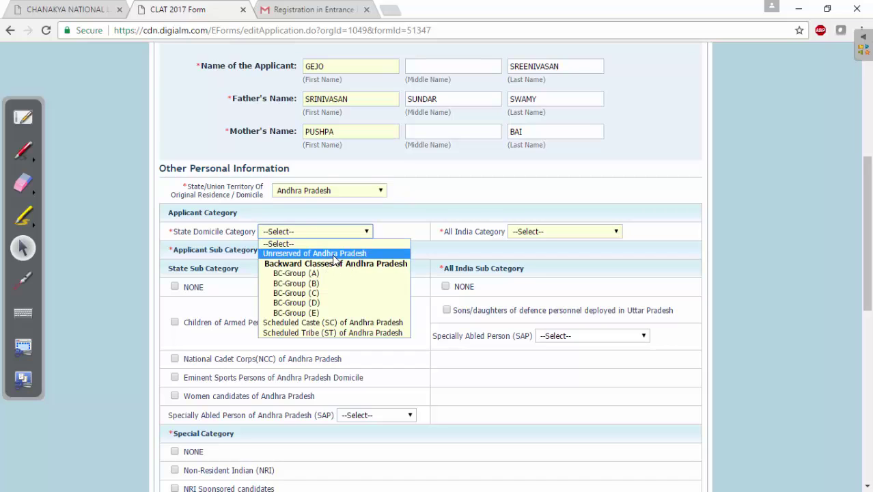
click(236, 287)
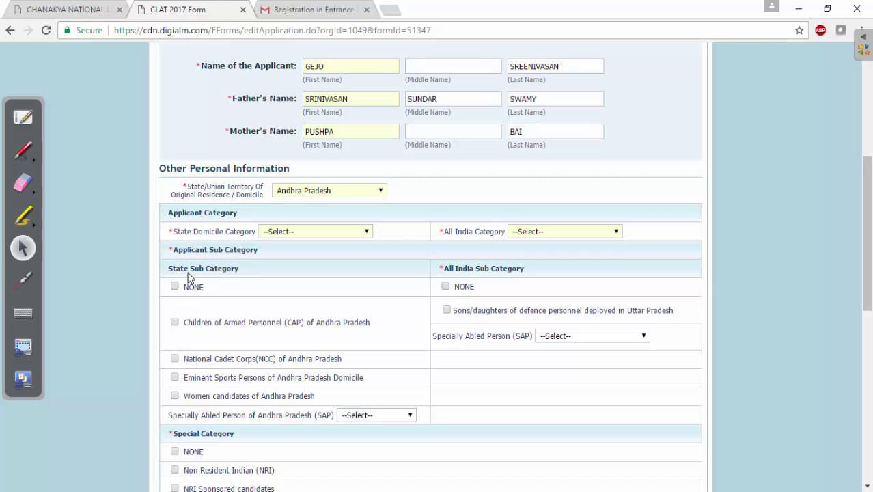
Step: Set domicile back to Maharashtra, state category Unreserved, state sub-category NONE
click(380, 191)
scroll(380, 256, down, 1)
scroll(342, 287, down, 1)
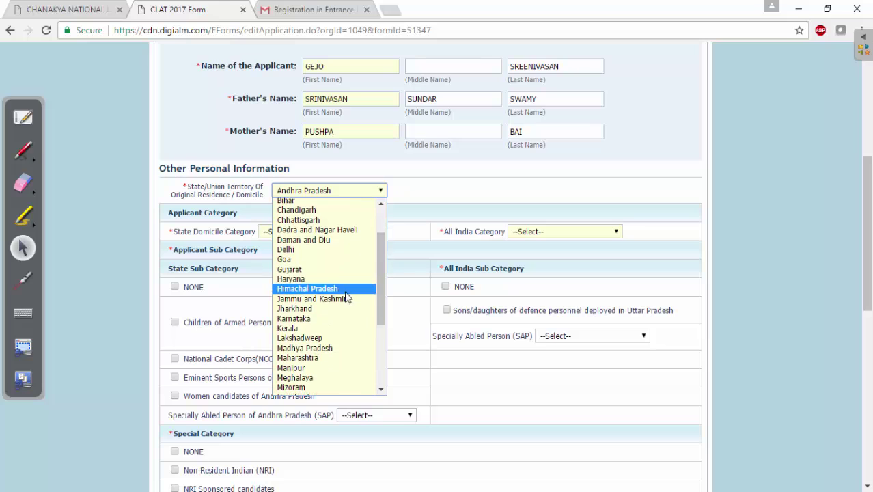
click(328, 357)
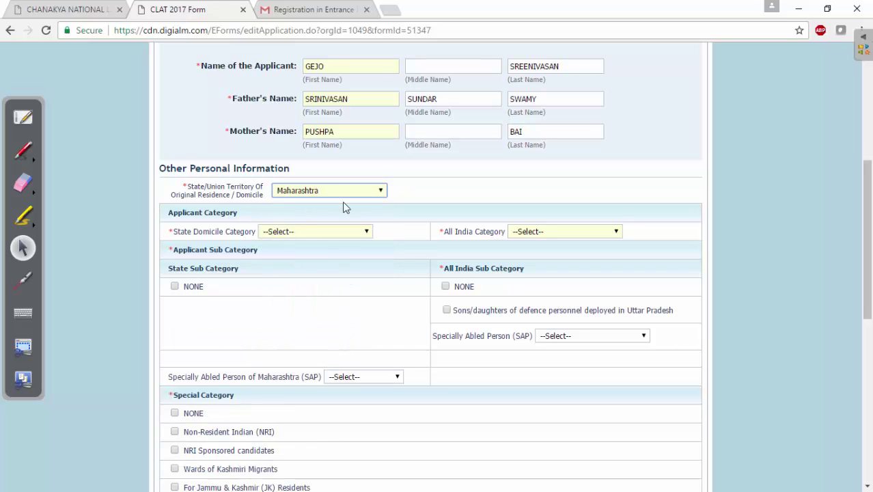
click(367, 232)
click(306, 250)
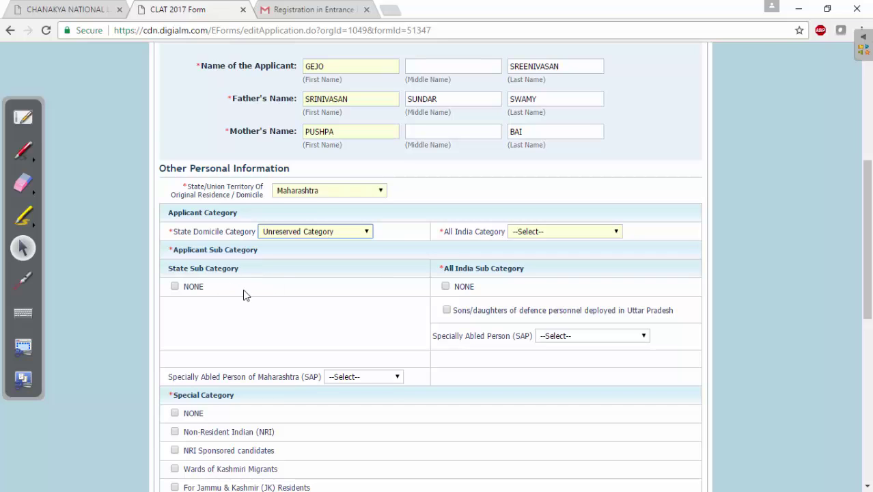
click(396, 377)
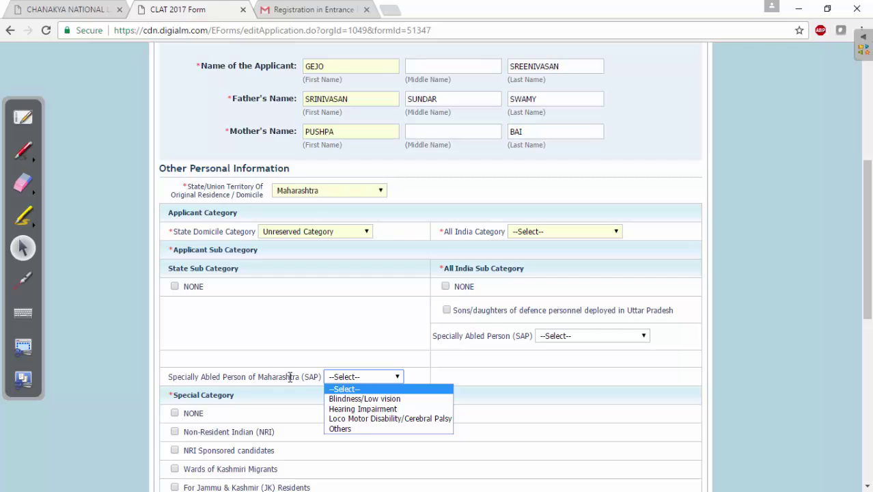
click(295, 347)
click(175, 288)
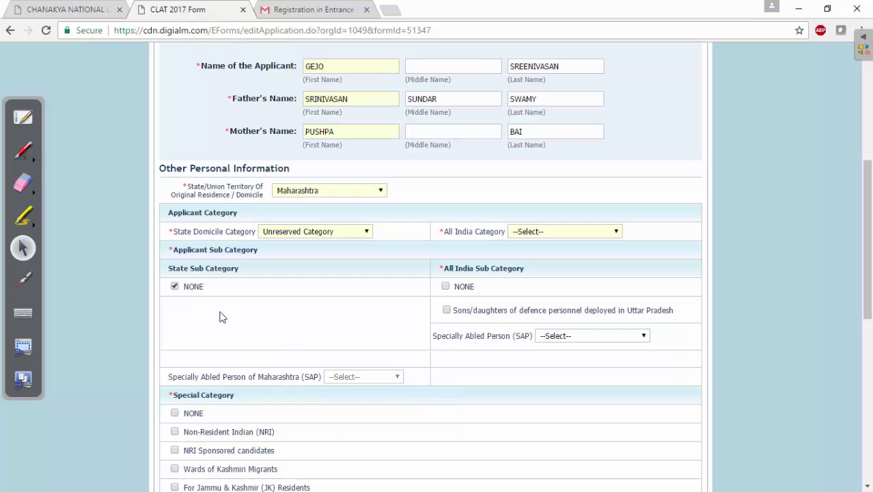
Step: Set the All India Category to Unreserved with sub-category NONE
click(612, 232)
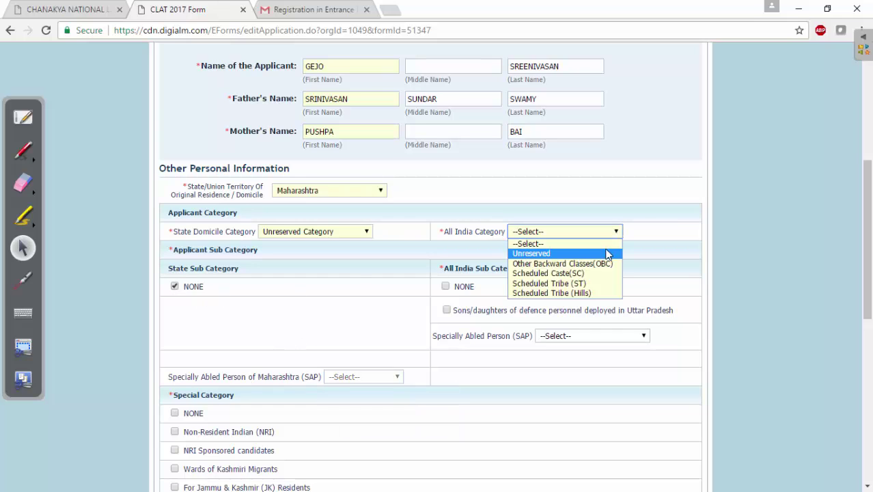
click(566, 253)
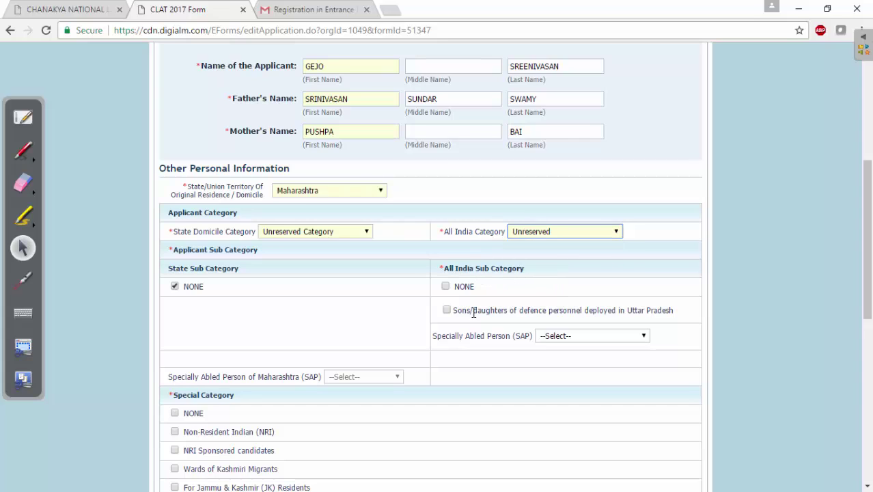
drag(552, 313, 669, 316)
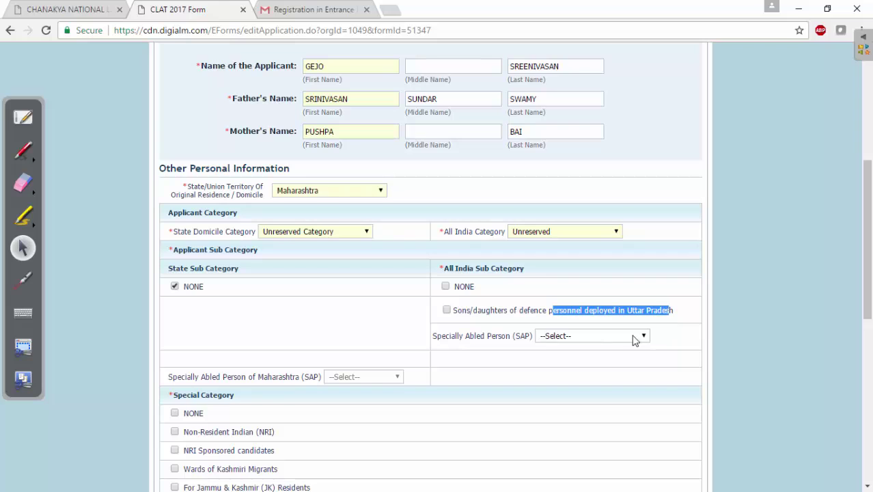
click(644, 337)
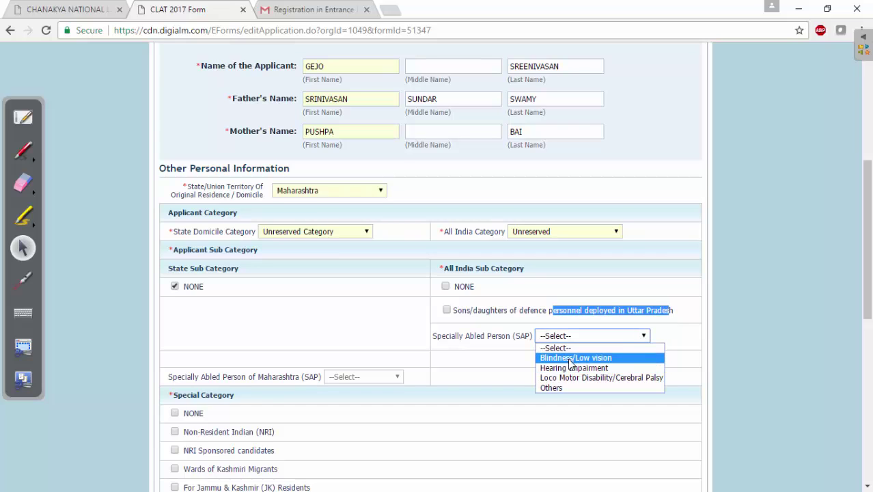
click(555, 348)
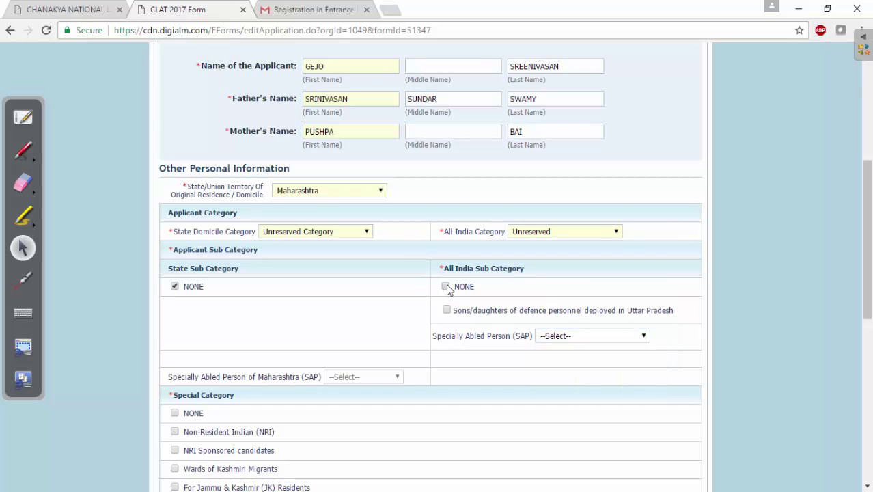
click(446, 286)
drag(867, 273, 866, 351)
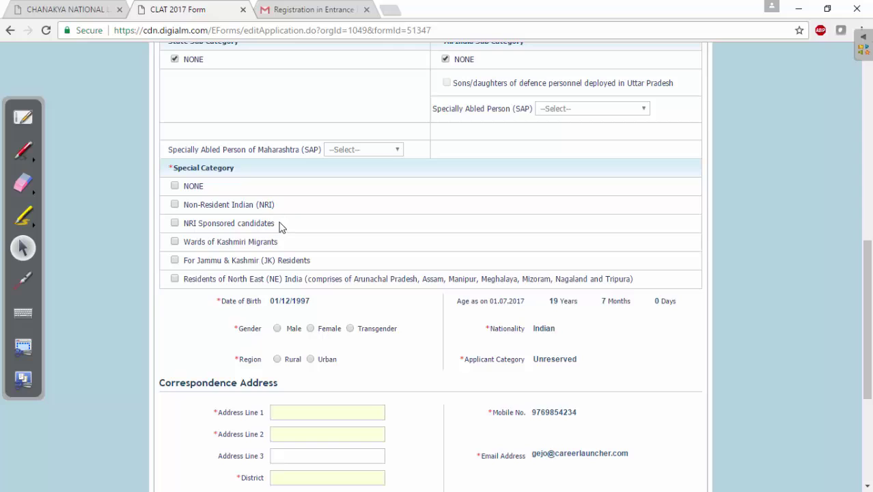
Step: Set special category to NONE instead of NRI Sponsored, and gender to Male
drag(281, 226, 188, 224)
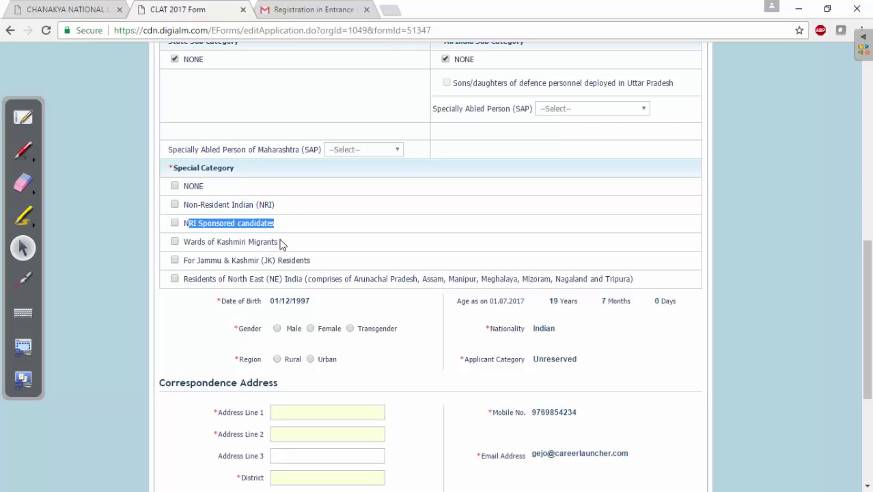
click(175, 224)
click(175, 186)
scroll(843, 288, down, 2)
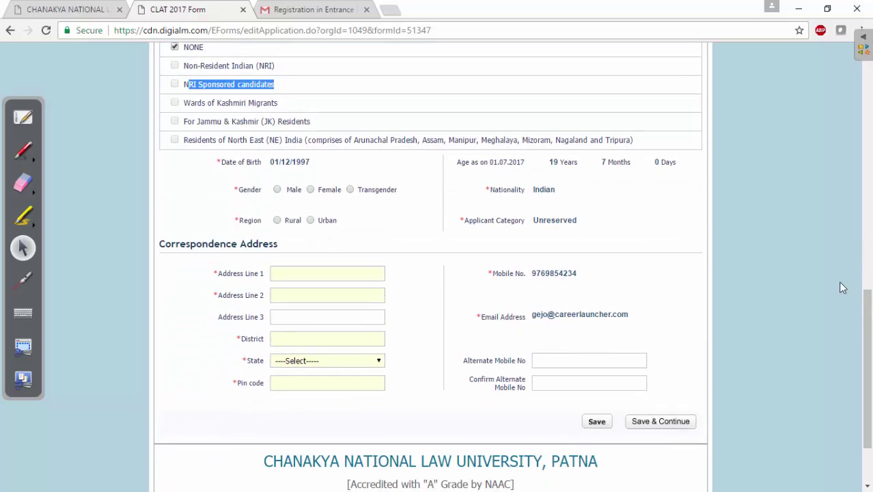
click(278, 190)
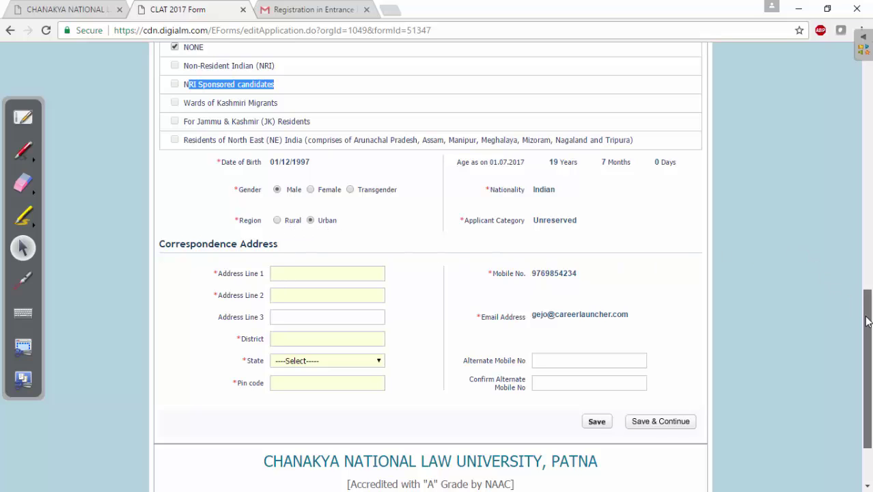
scroll(851, 307, down, 2)
Step: Enter the applicant's street address across the two address lines
click(321, 198)
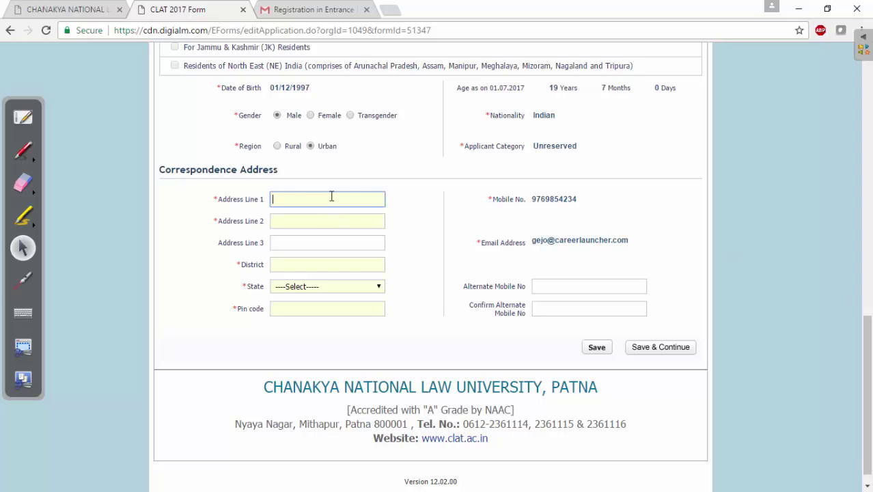
key(Tab)
key(Tab)
key(Tab)
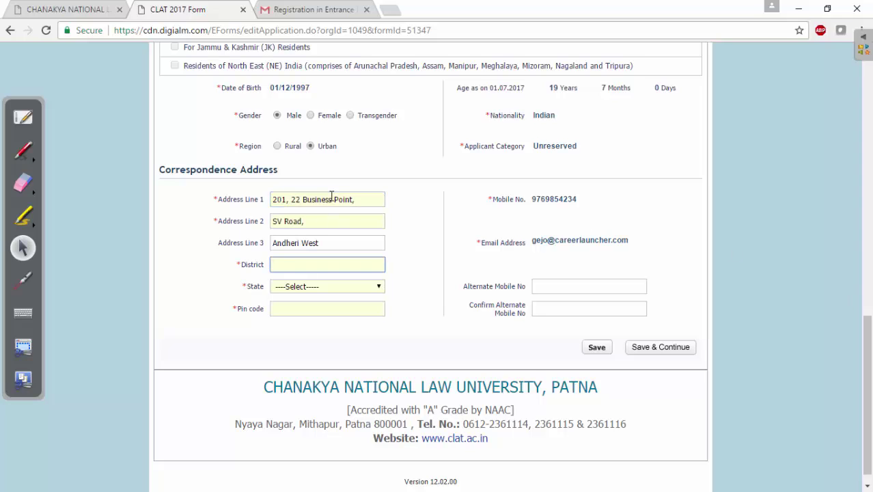
Step: Set the address state to Maharashtra and enter the pin code
click(297, 289)
text(maha)
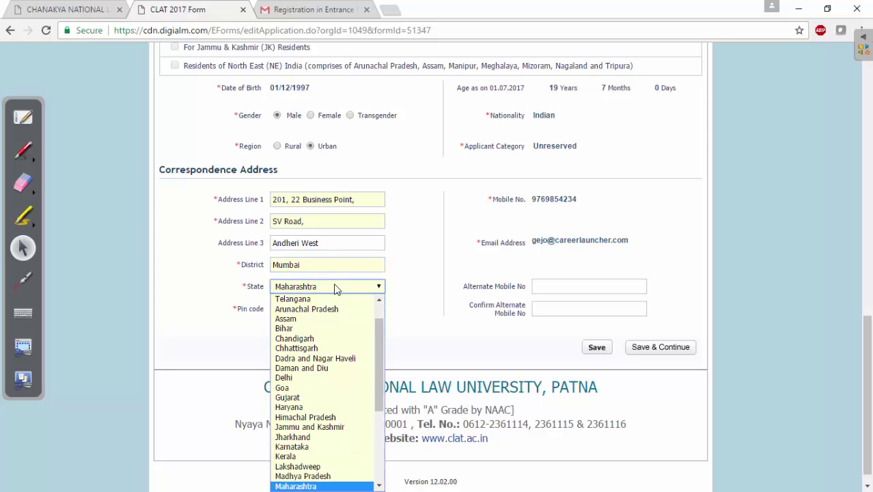
key(Return)
click(296, 311)
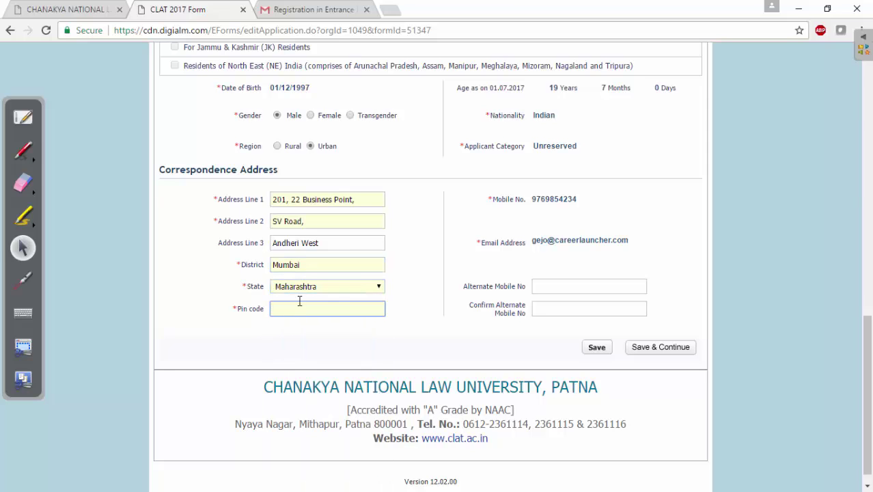
text(400058)
drag(460, 287, 522, 286)
Step: Enter and confirm the alternate mobile number, then save personal details
click(559, 286)
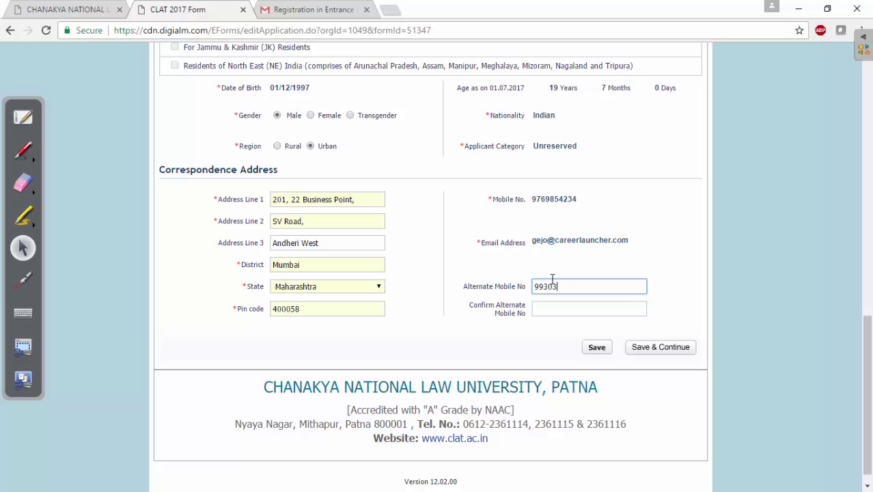
key(Tab)
key(ctrl+v)
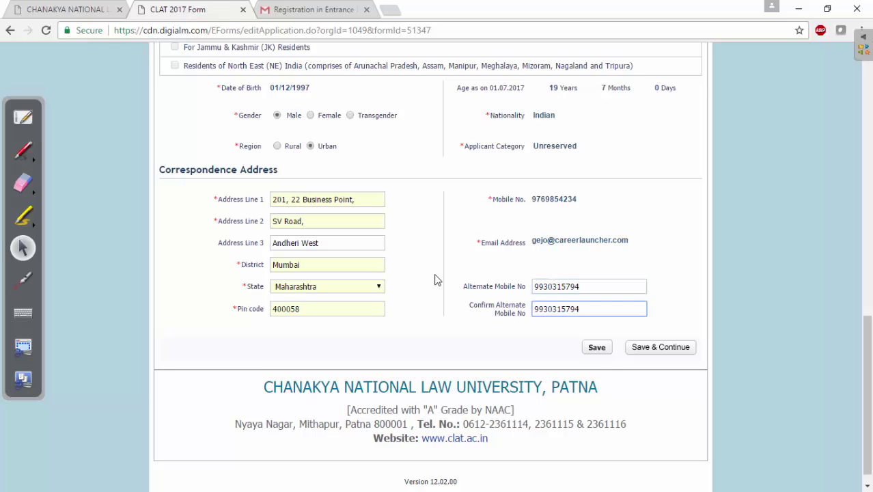
click(655, 349)
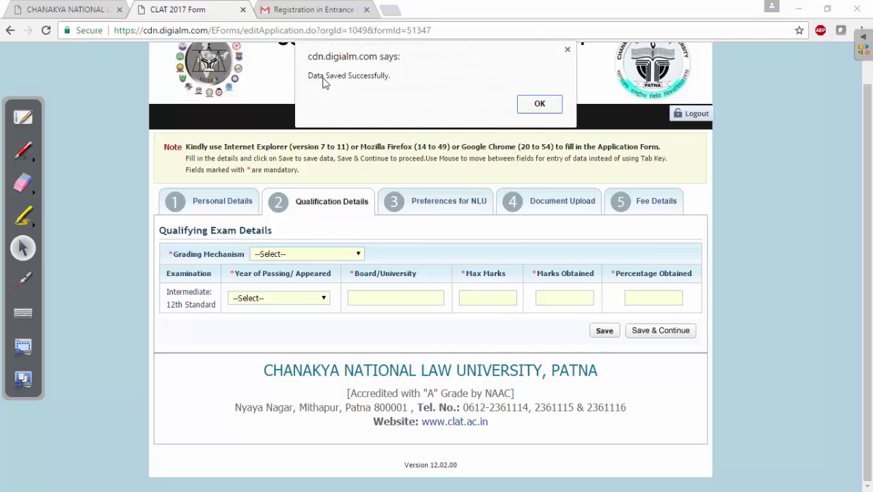
Step: Dismiss the data-saved alert and set grading mechanism to Marking System
click(540, 103)
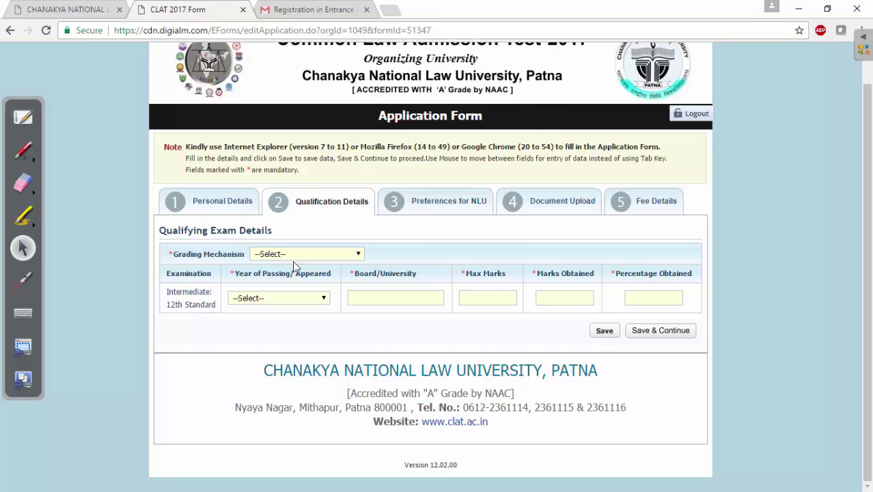
click(354, 254)
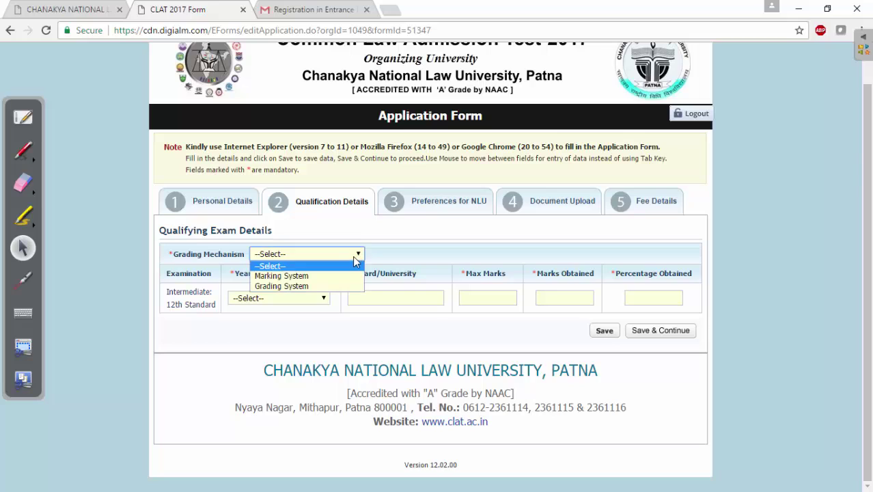
click(319, 277)
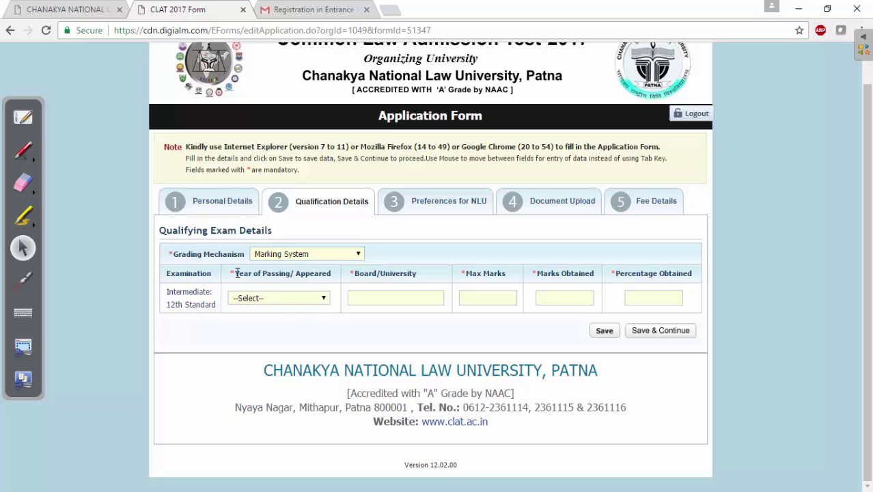
drag(237, 274, 326, 296)
Step: Set the 12th-standard year of passing to 2016, replacing an initial Appearing choice
click(325, 299)
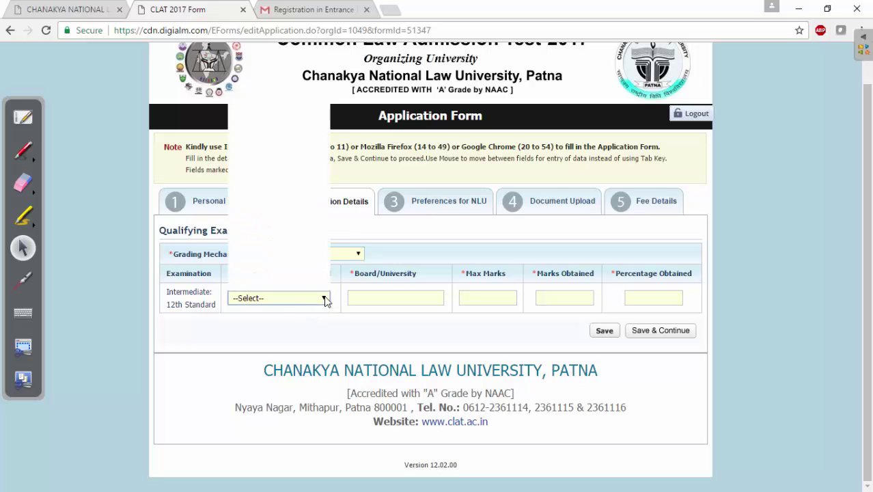
drag(326, 207, 322, 263)
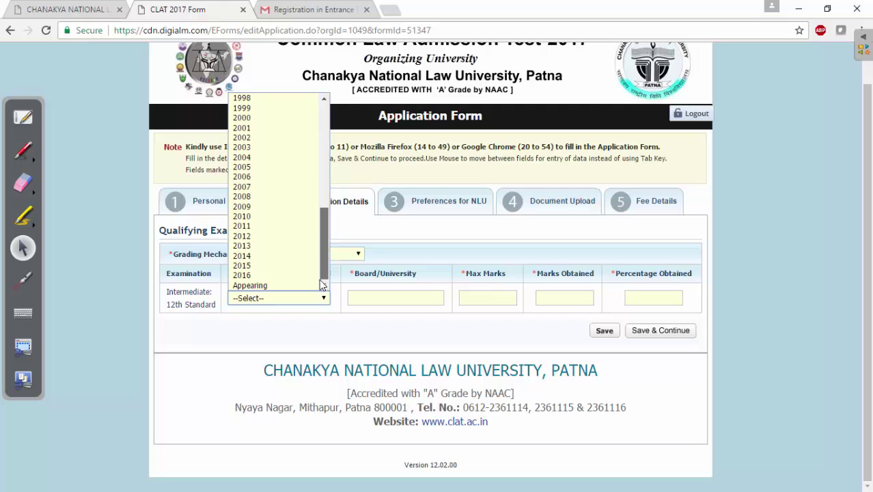
click(284, 286)
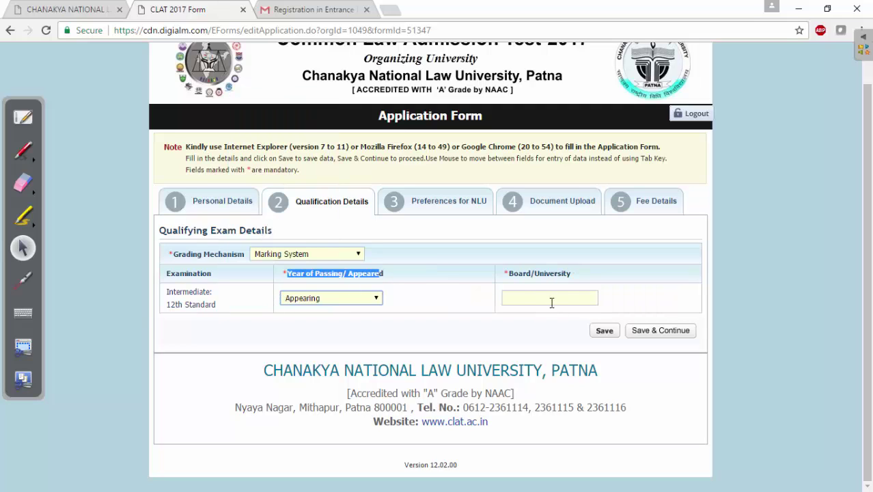
click(543, 299)
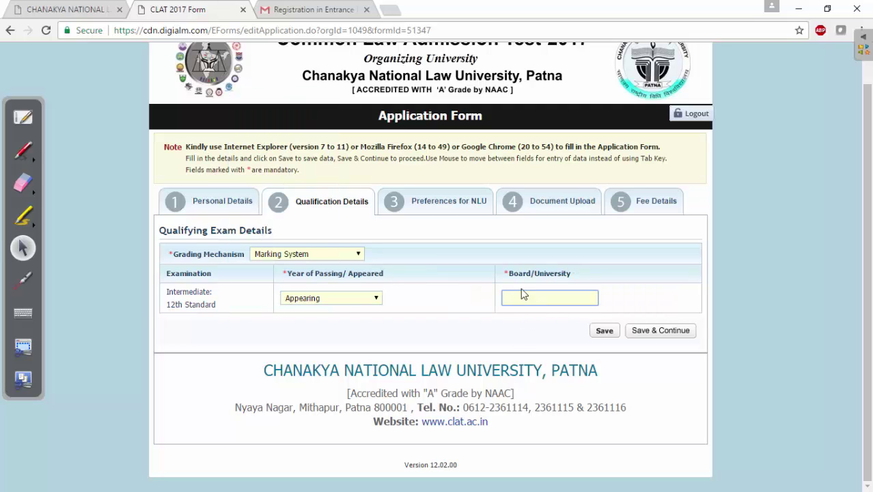
click(375, 301)
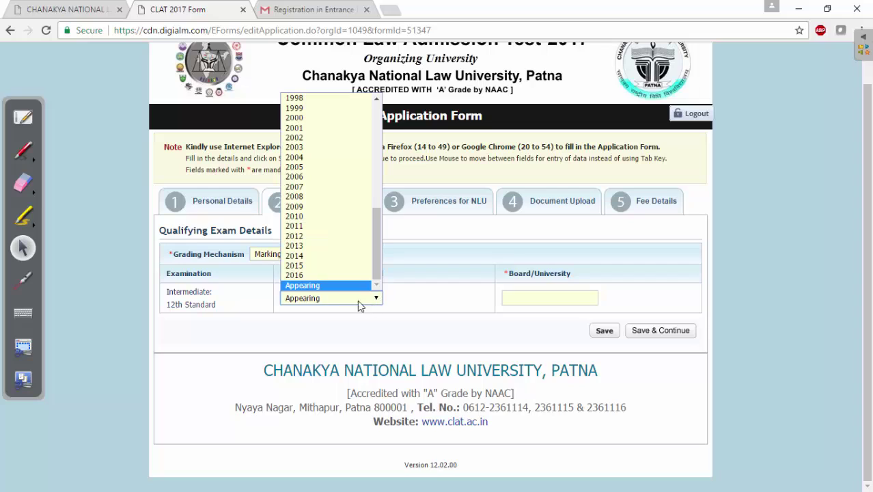
click(332, 275)
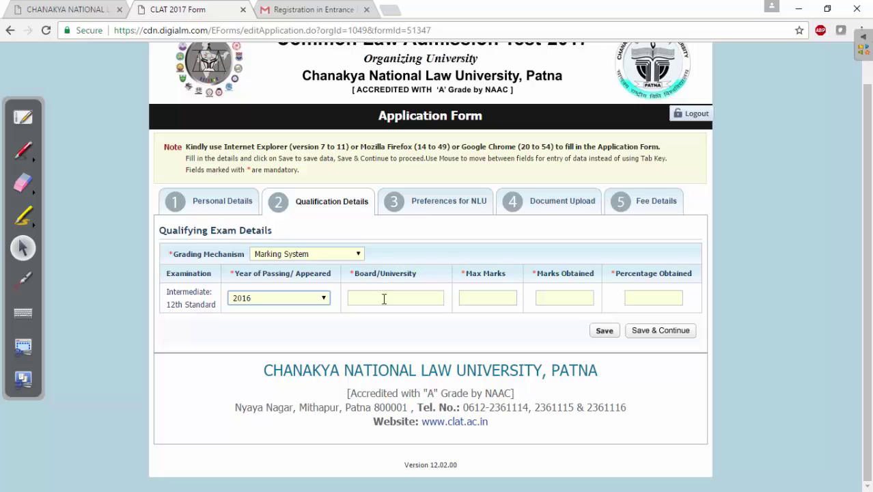
Step: Fill board CBSE, max marks 500 and marks obtained 475
click(384, 299)
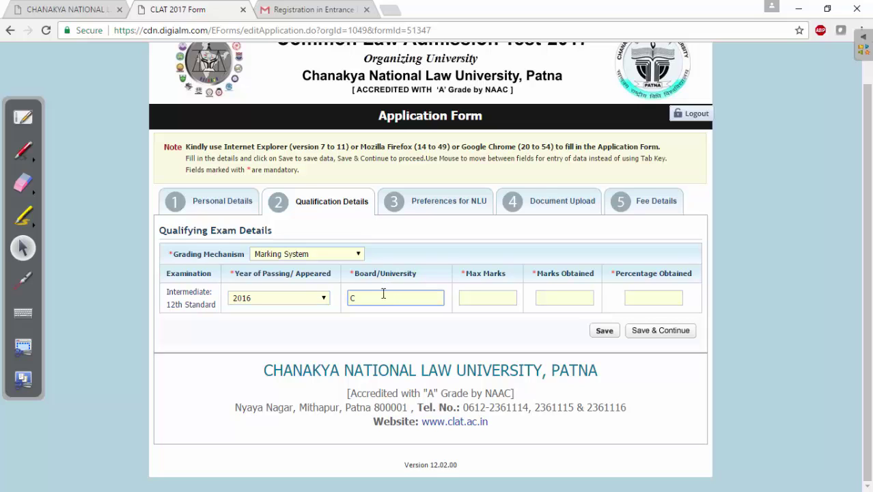
click(494, 296)
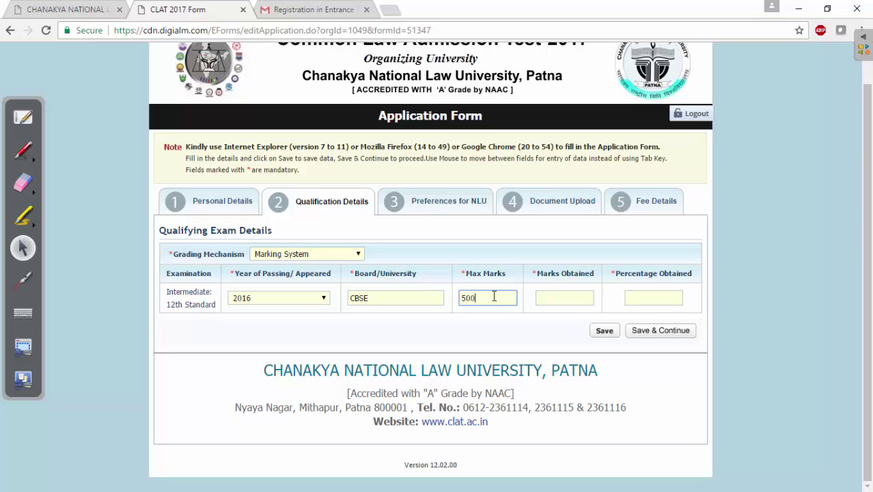
key(Tab)
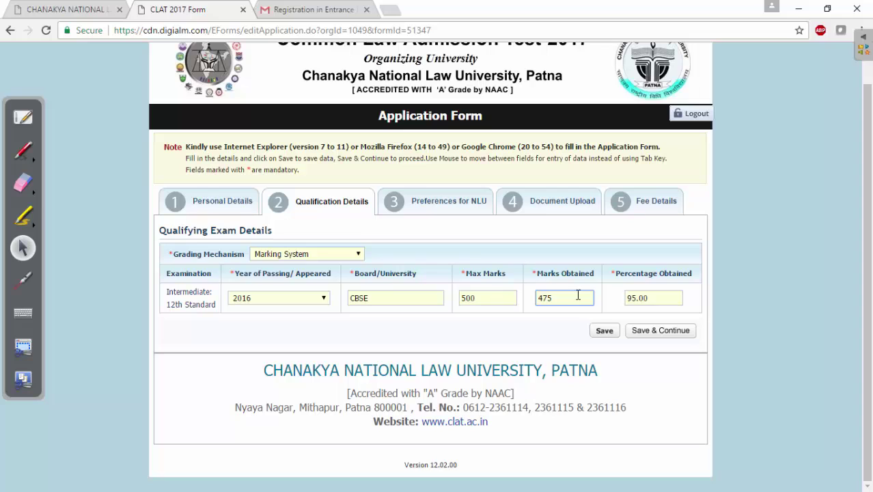
click(644, 301)
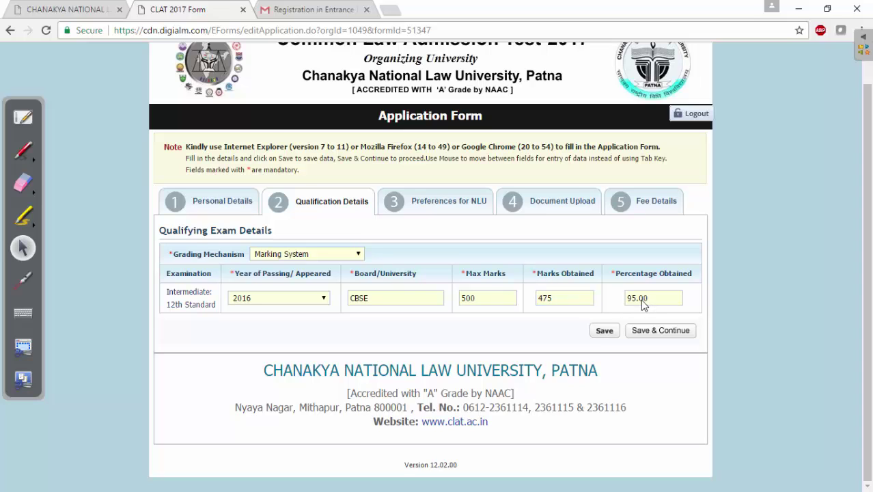
click(358, 254)
Step: Switch grading mechanism to Grading System and step through its grade fields
click(324, 285)
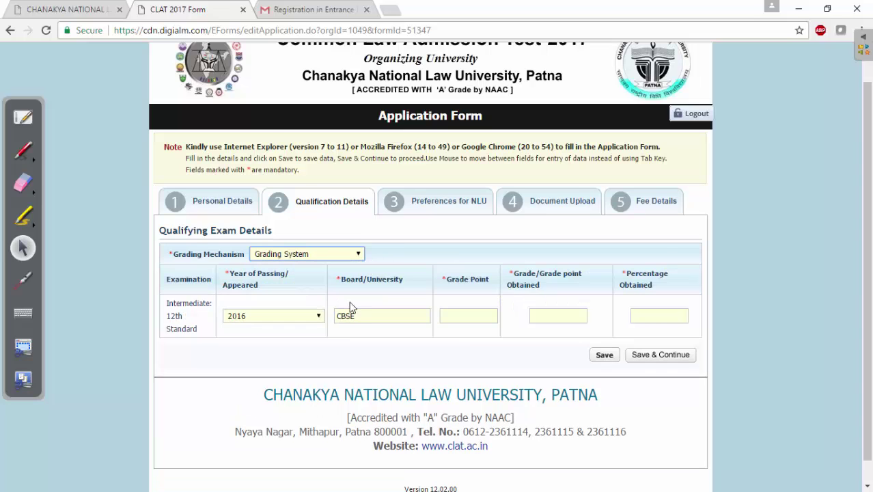
click(444, 316)
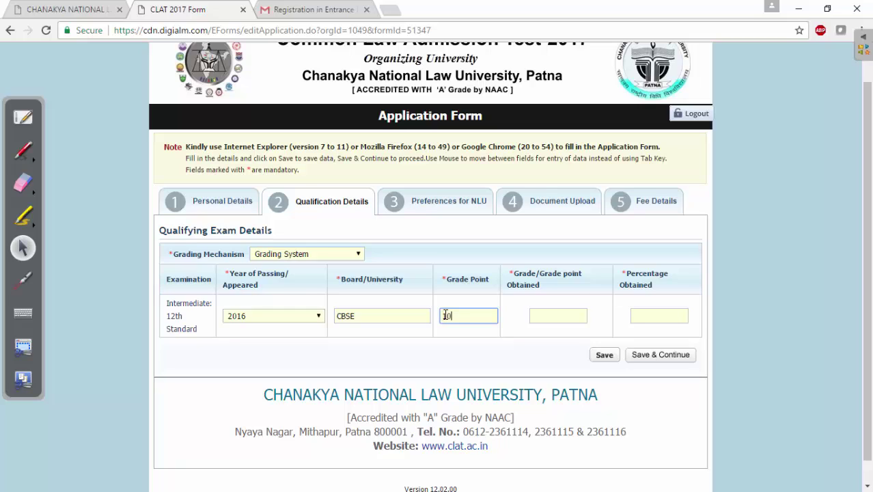
key(Tab)
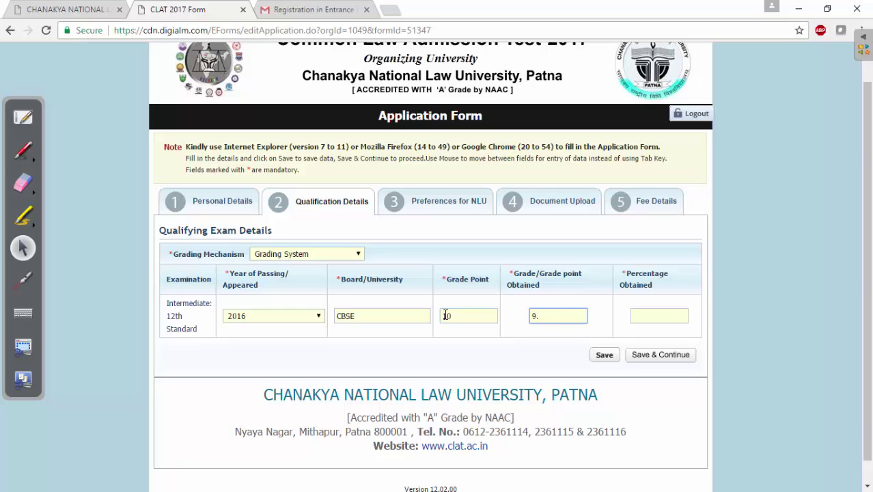
click(635, 315)
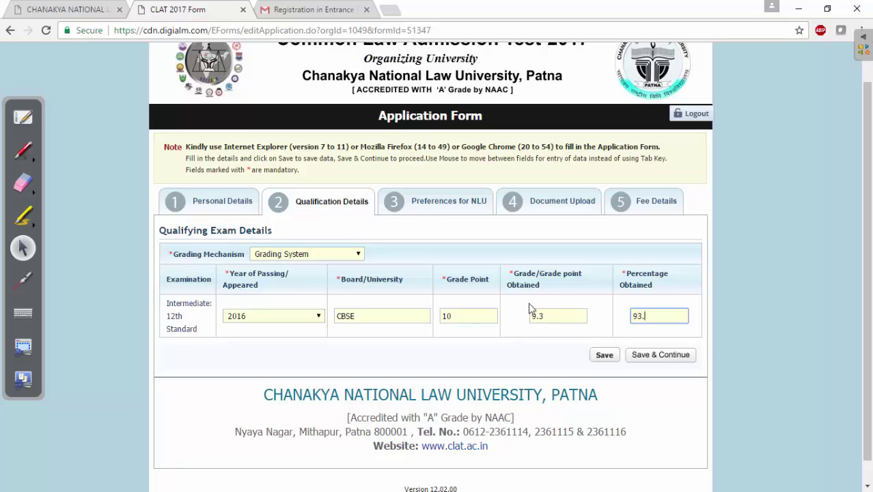
Step: Revert to Marking System, set year of passing to Appearing, and save
click(326, 256)
click(313, 277)
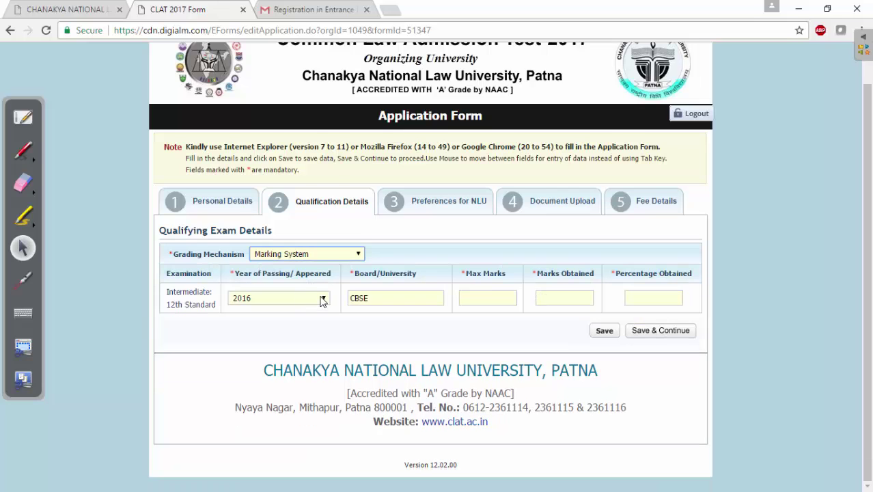
click(322, 301)
scroll(324, 240, down, 1)
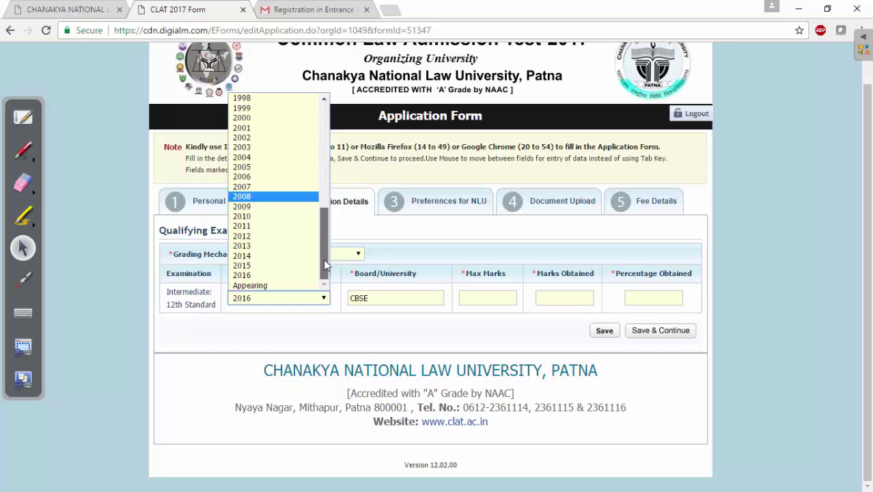
click(292, 285)
click(643, 330)
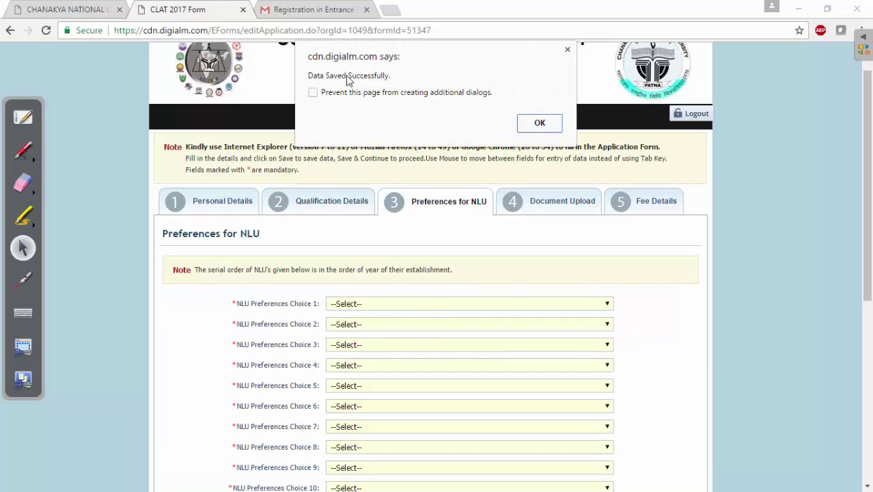
Step: Set NLU choices 1-4: NLSIU Bangalore, NALSAR, NUJS Kolkata, NLU Jodhpur
click(540, 124)
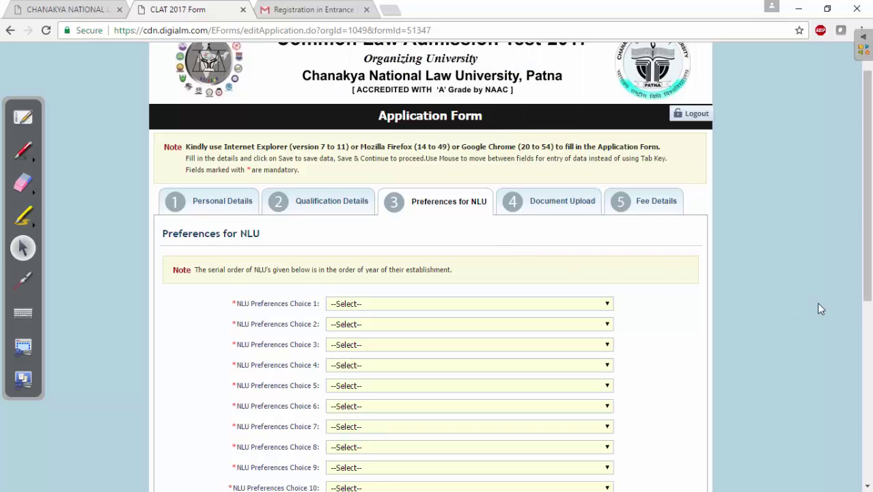
drag(868, 280, 855, 367)
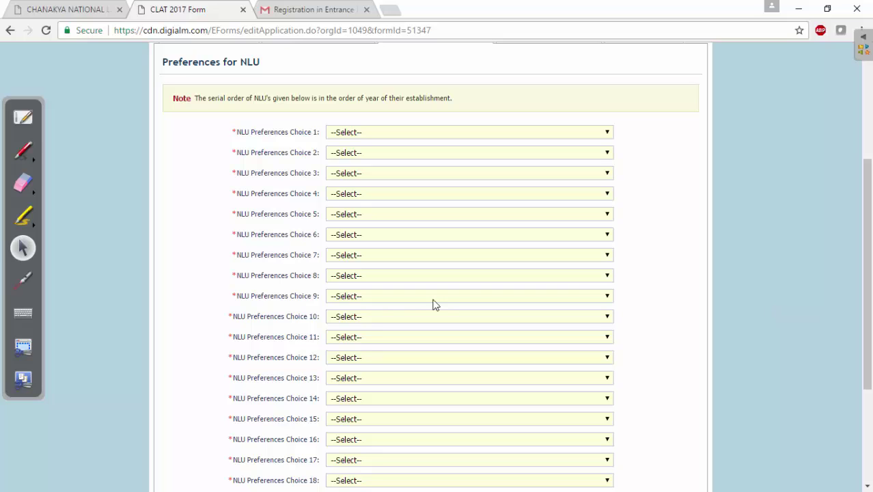
click(608, 137)
click(574, 153)
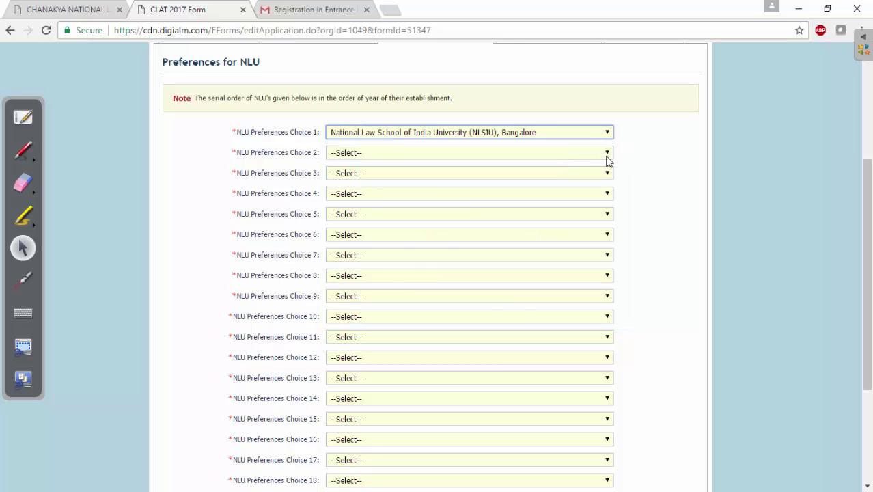
click(607, 153)
click(572, 189)
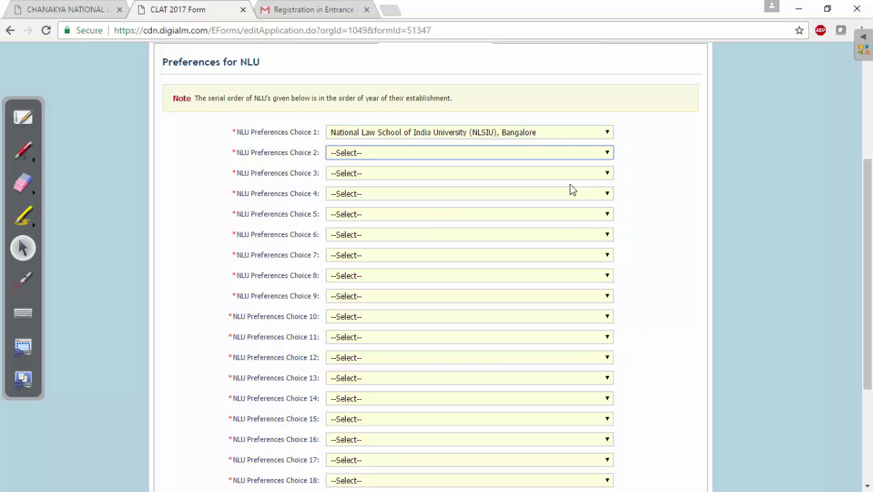
click(607, 173)
click(523, 227)
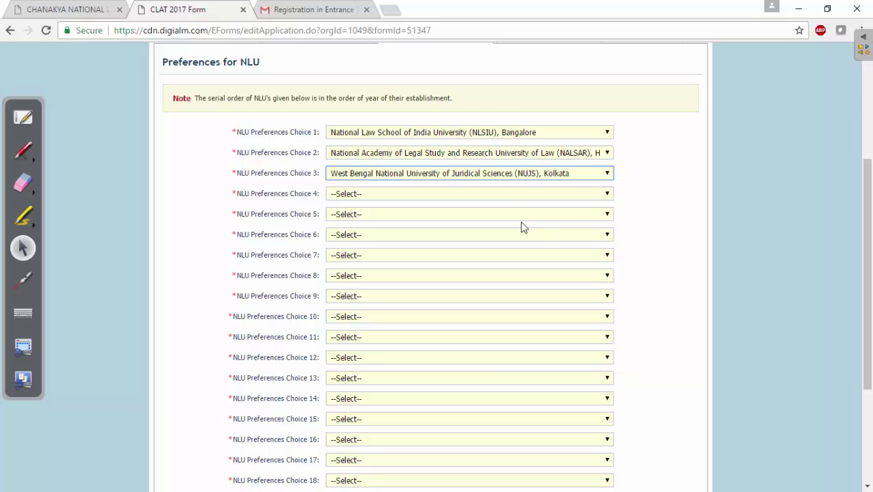
click(609, 194)
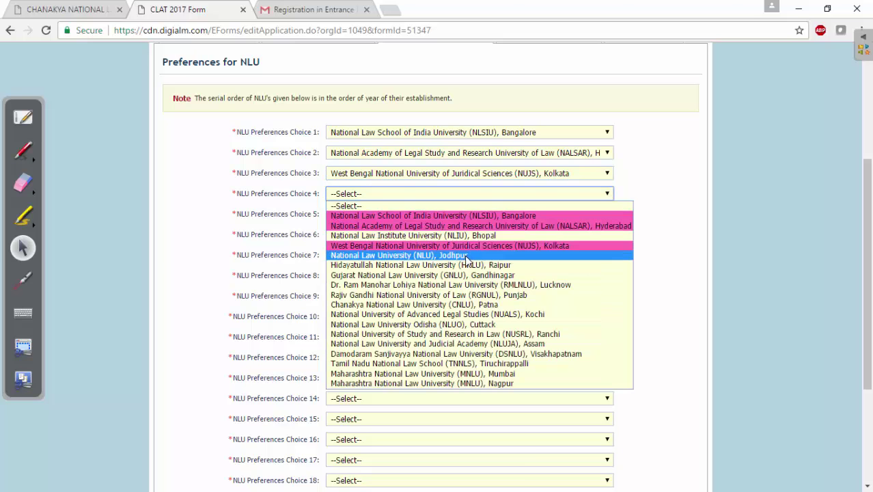
click(468, 255)
Step: Set choices 5-10: NLIU Bhopal, GNLU Gandhinagar, MNLU Mumbai, HNLU Raipur, RGNUL Punjab, RMLNLU Lucknow
click(608, 215)
click(504, 255)
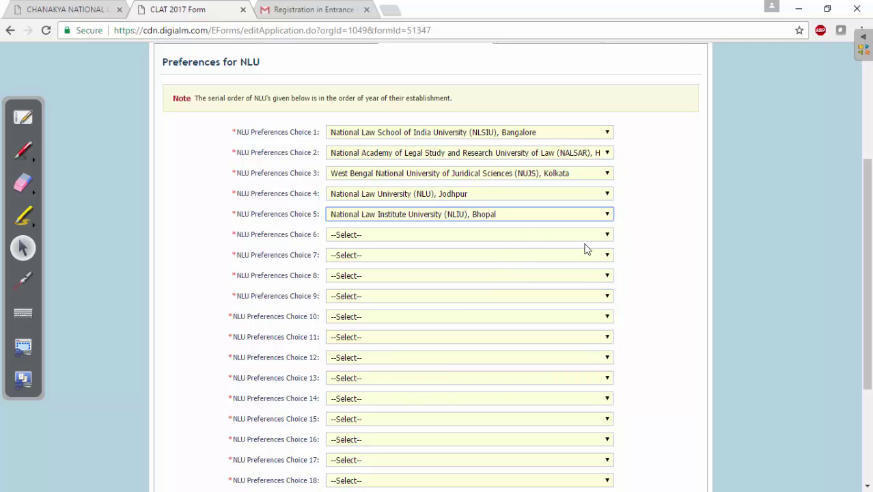
click(608, 236)
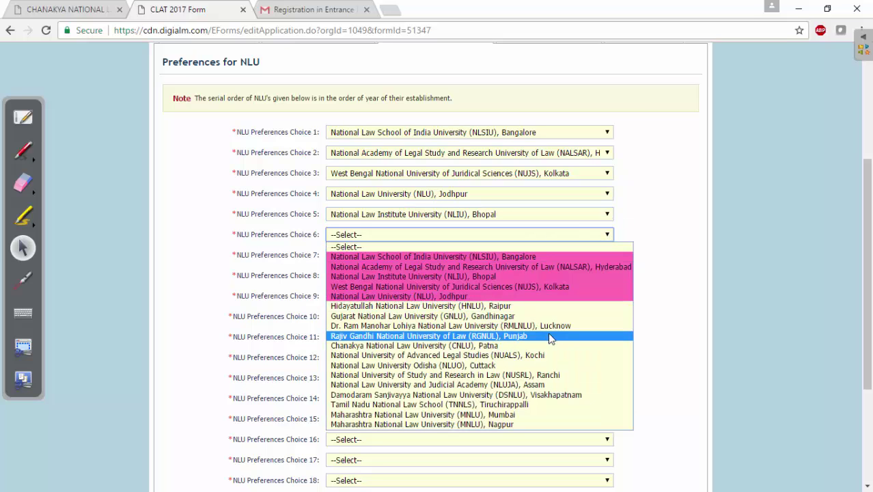
click(540, 316)
click(606, 256)
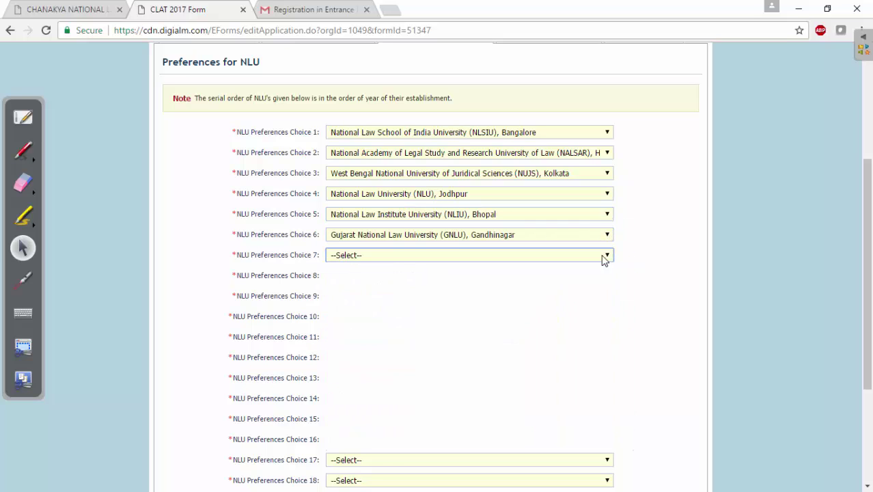
click(483, 435)
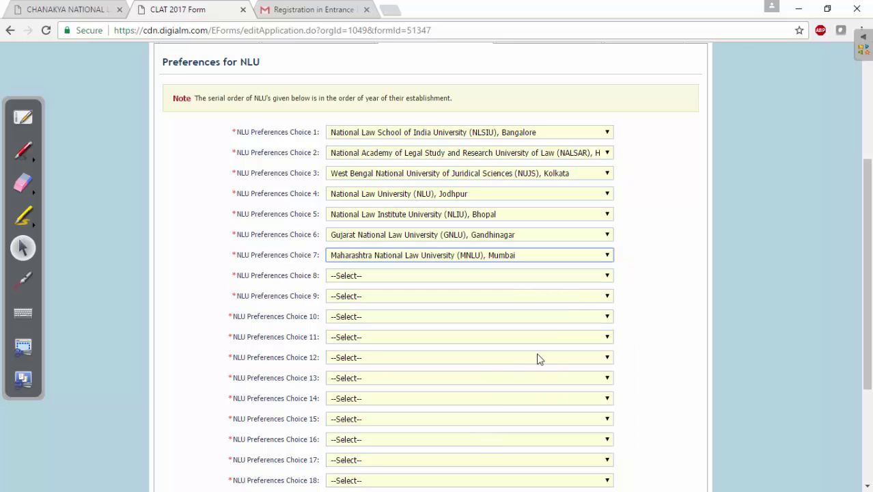
click(607, 276)
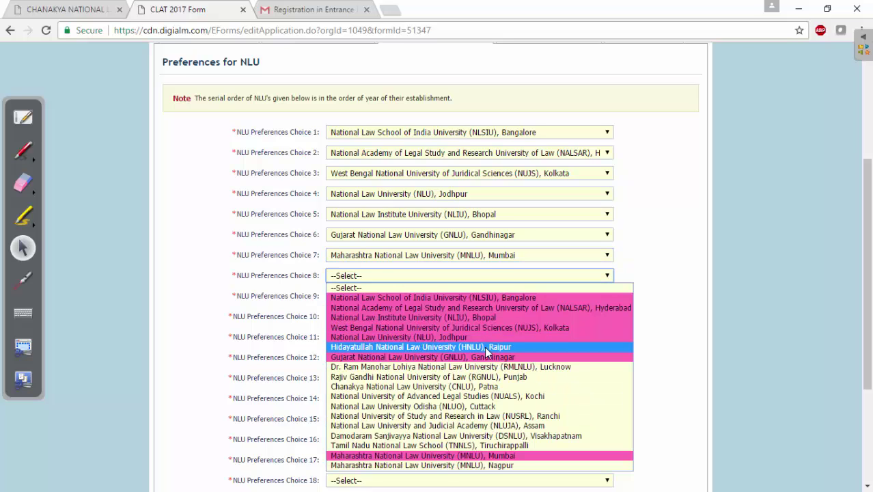
click(488, 352)
click(607, 296)
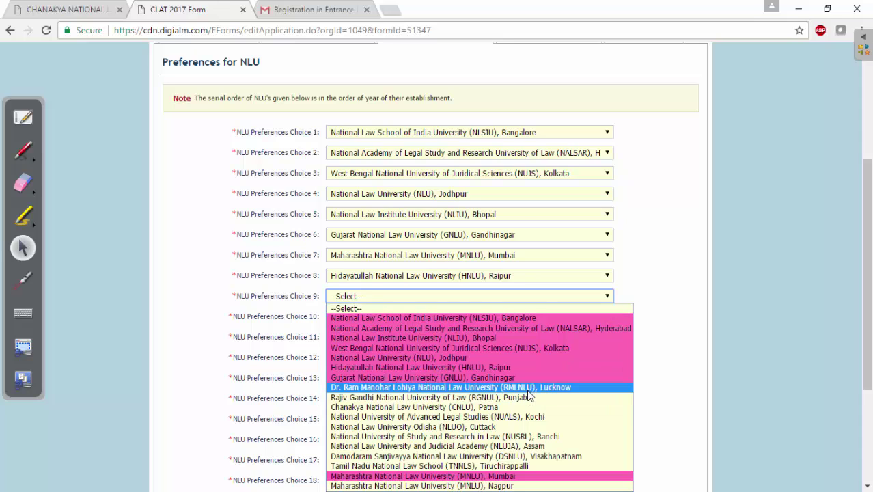
click(514, 399)
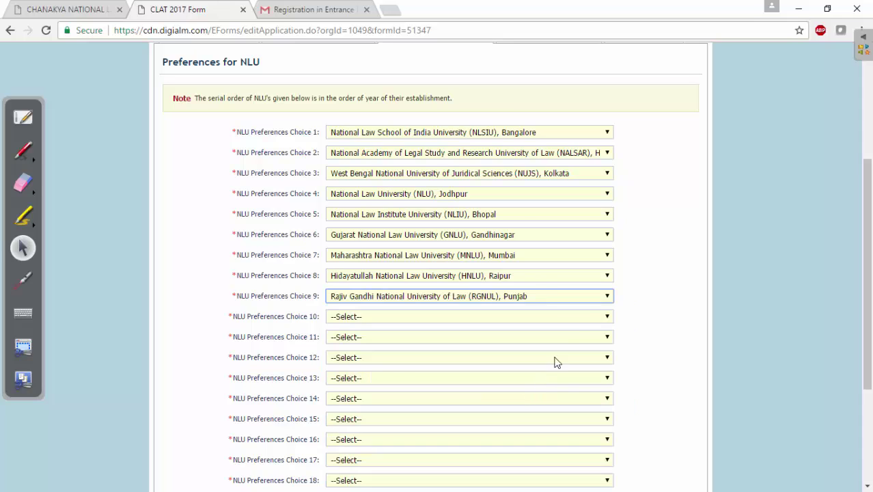
click(606, 318)
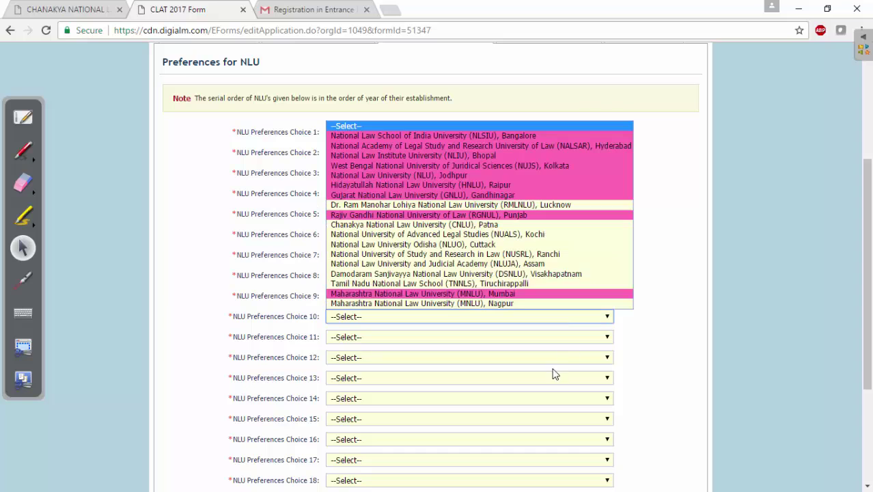
click(557, 205)
Step: Set choices 11-16: CNLU Patna, NUALS Kochi, NLUO Cuttack, NUSRL Ranchi, NLUJA Assam, MNLU Nagpur
click(606, 337)
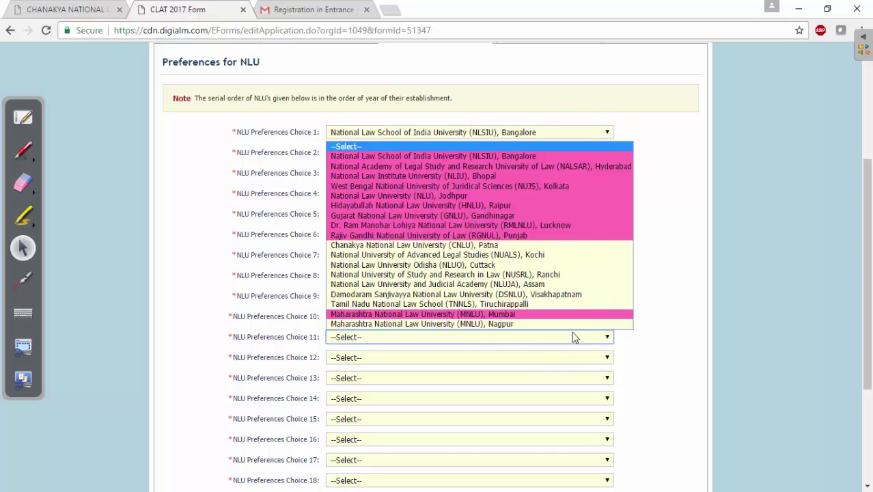
click(512, 246)
click(608, 358)
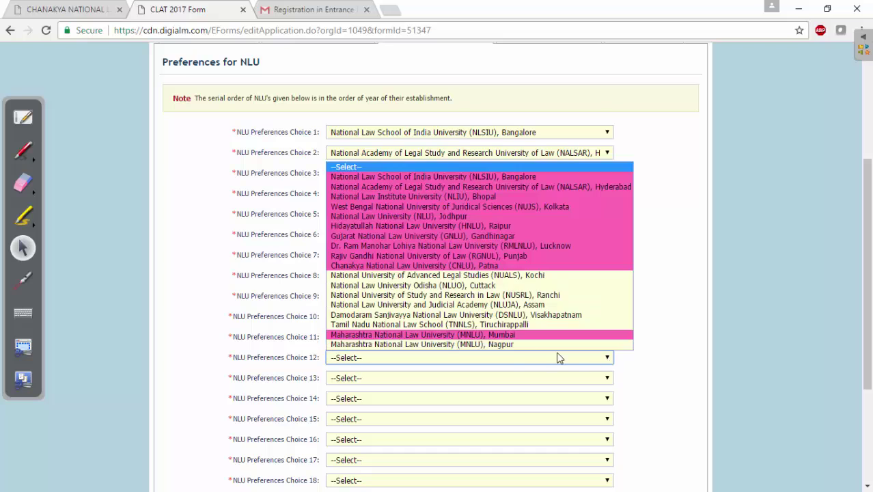
click(505, 276)
click(599, 378)
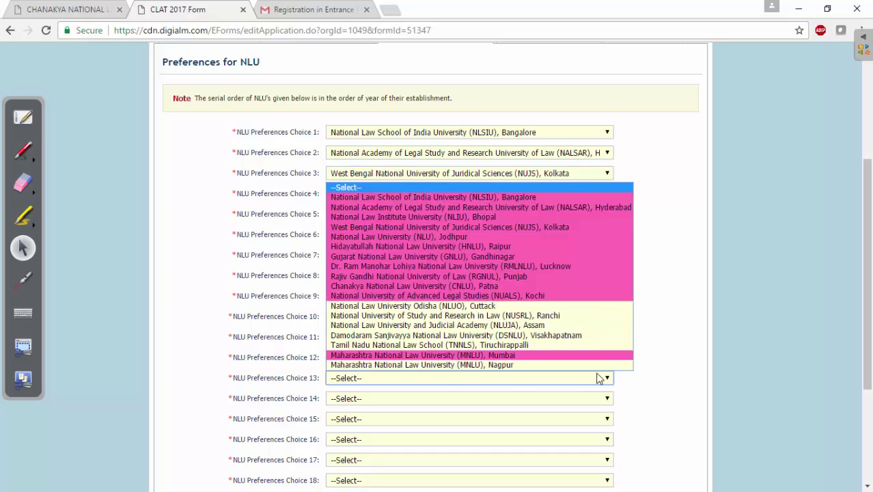
click(483, 307)
click(608, 399)
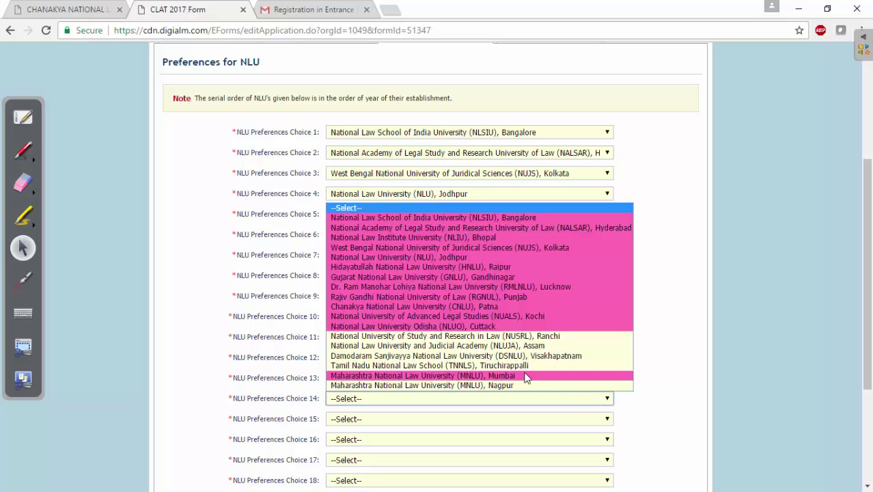
click(530, 336)
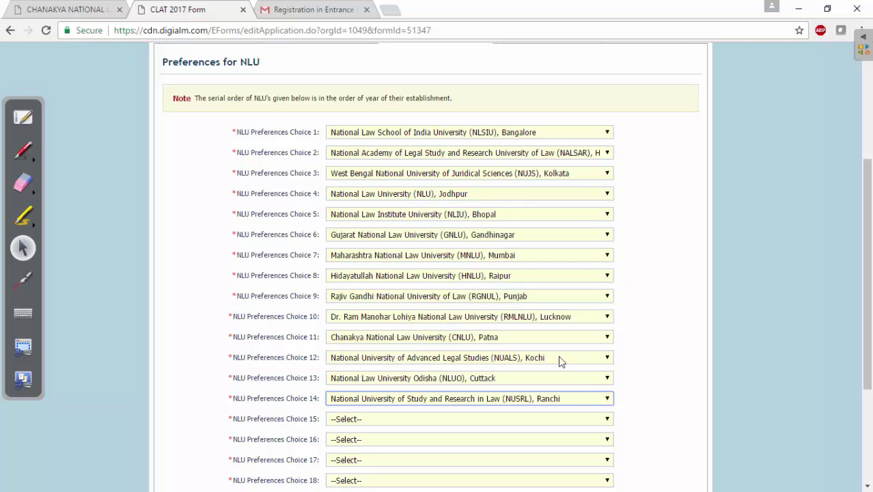
click(611, 424)
click(550, 369)
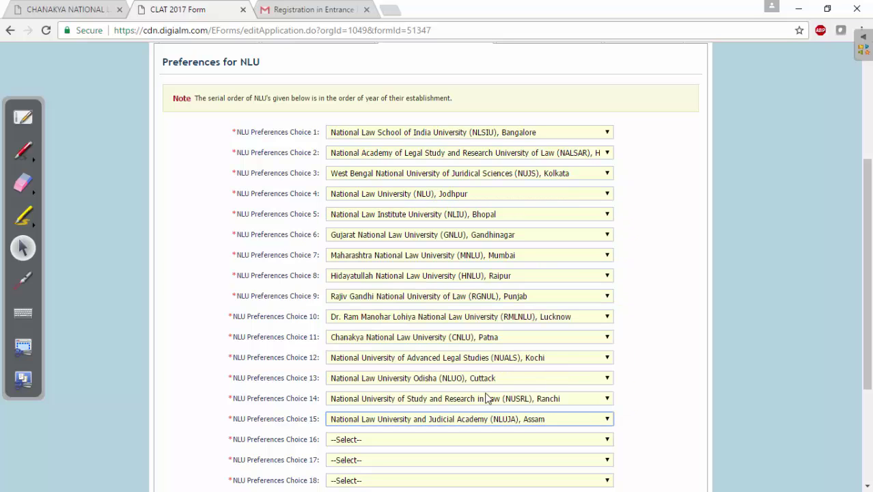
click(610, 441)
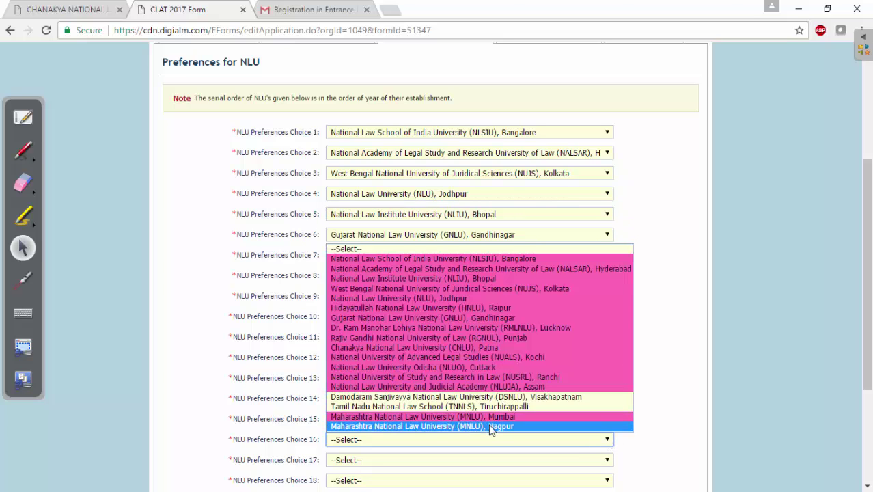
click(496, 423)
Step: Set choices 17-18 to DSNLU Visakhapatnam and TNNLS Tiruchirappalli, then save
scroll(857, 370, down, 3)
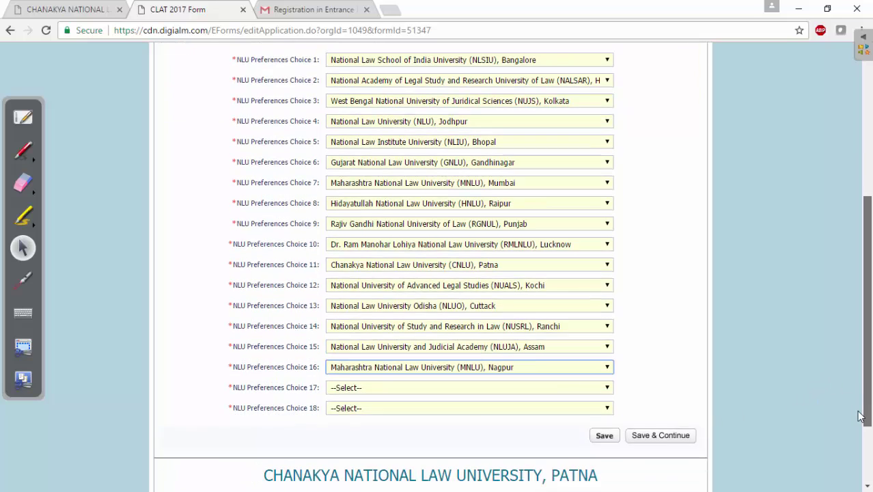
click(608, 283)
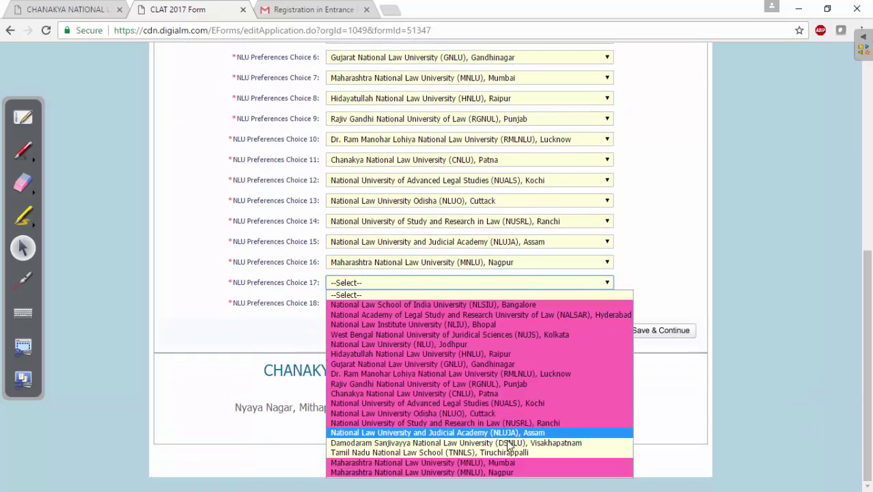
click(513, 442)
click(608, 305)
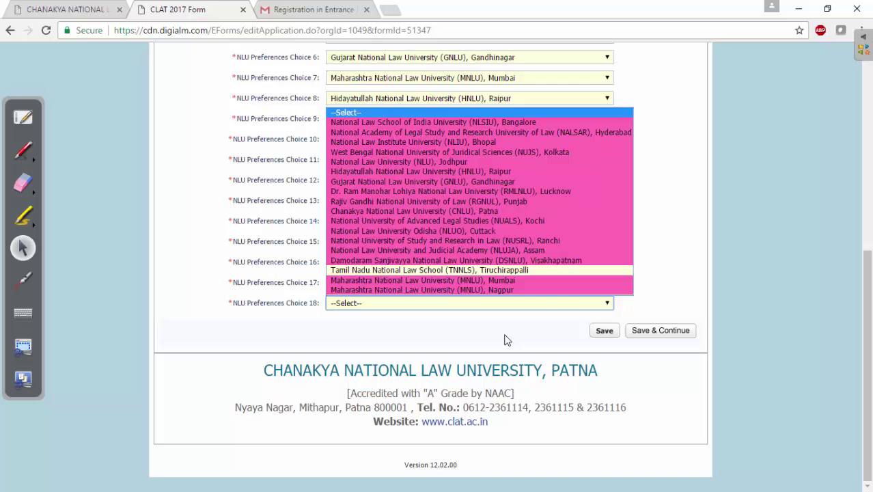
click(490, 271)
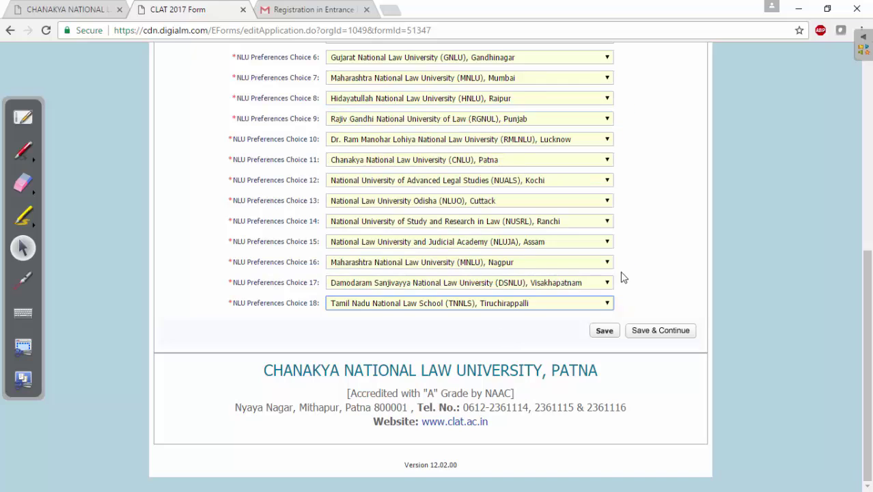
click(651, 333)
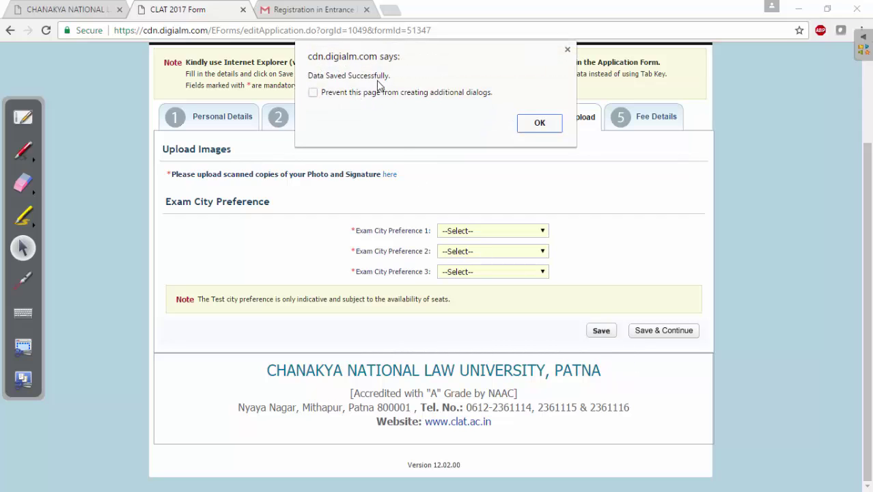
Step: Close the 'Data Saved Successfully' alert to reveal the Document Upload step
click(538, 125)
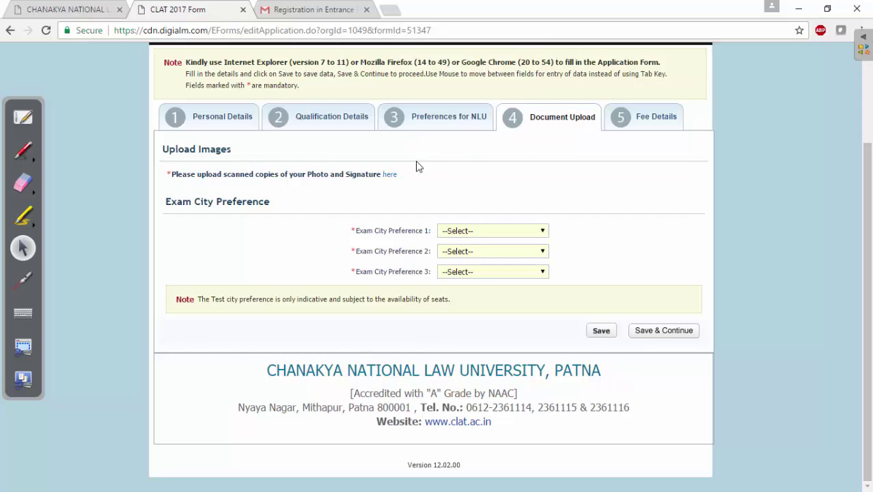
drag(166, 149, 279, 175)
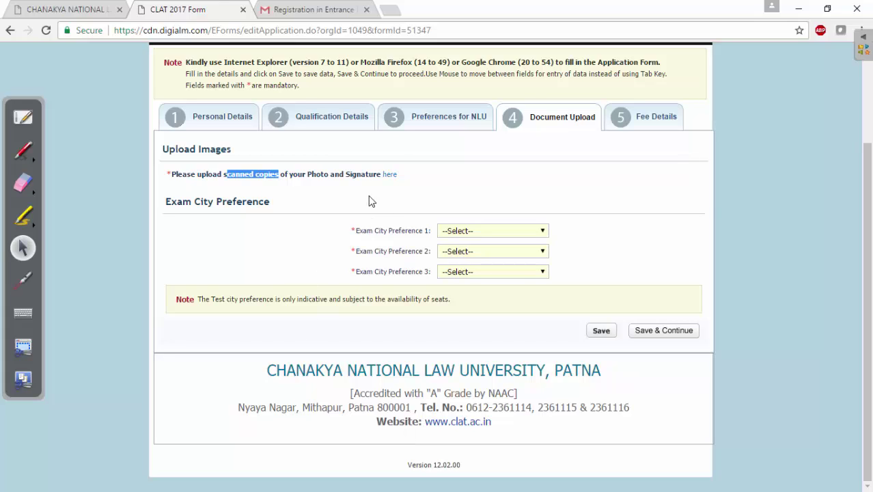
Step: Upload the applicant's photograph from Documents, overwriting the existing photo
click(390, 175)
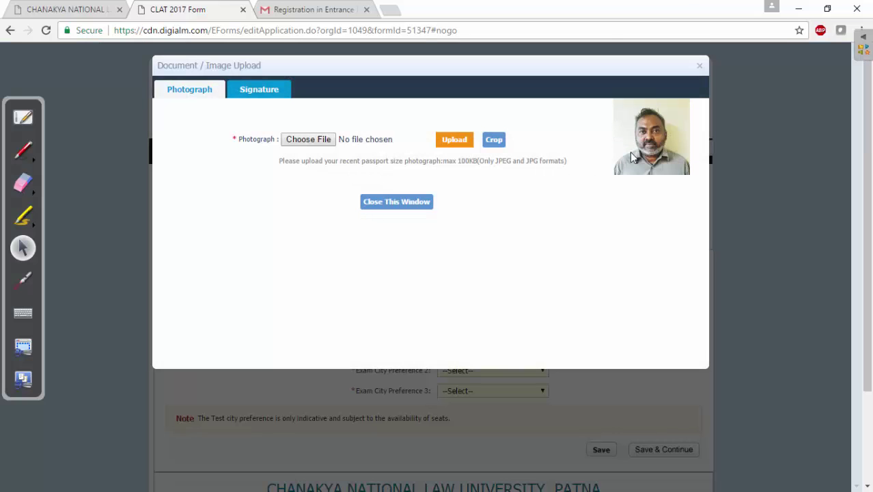
click(312, 146)
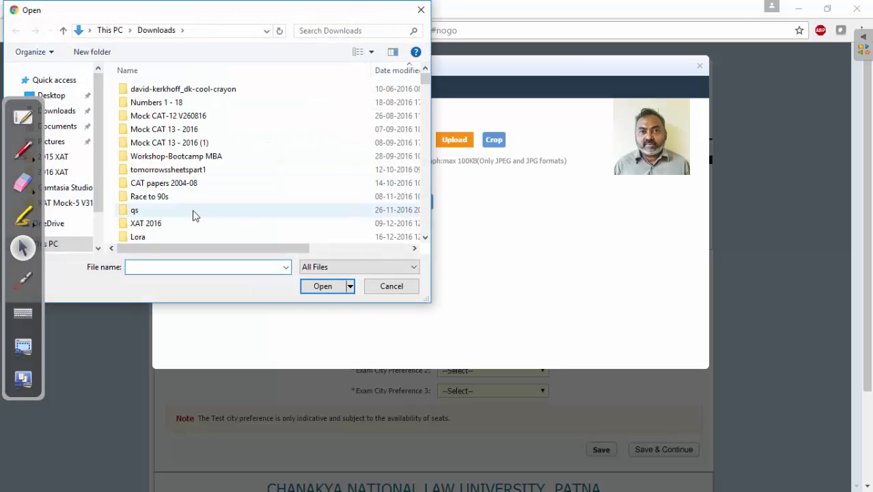
click(72, 127)
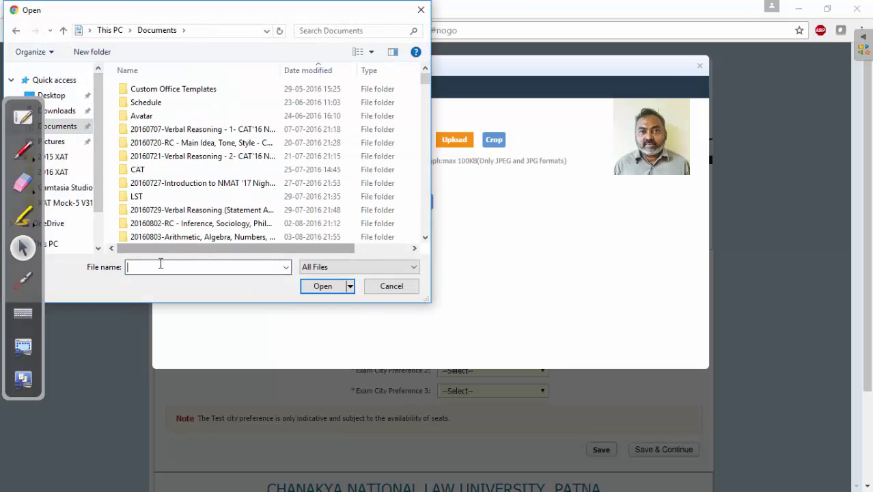
text(ge)
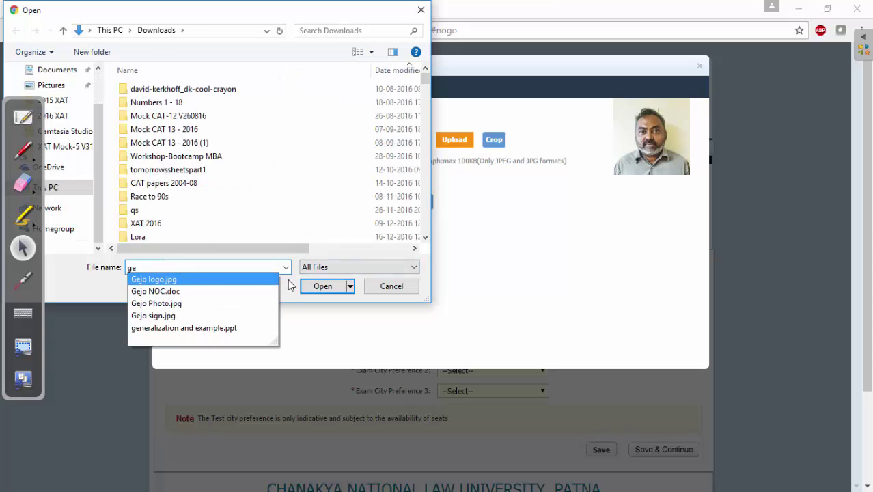
click(181, 304)
click(316, 286)
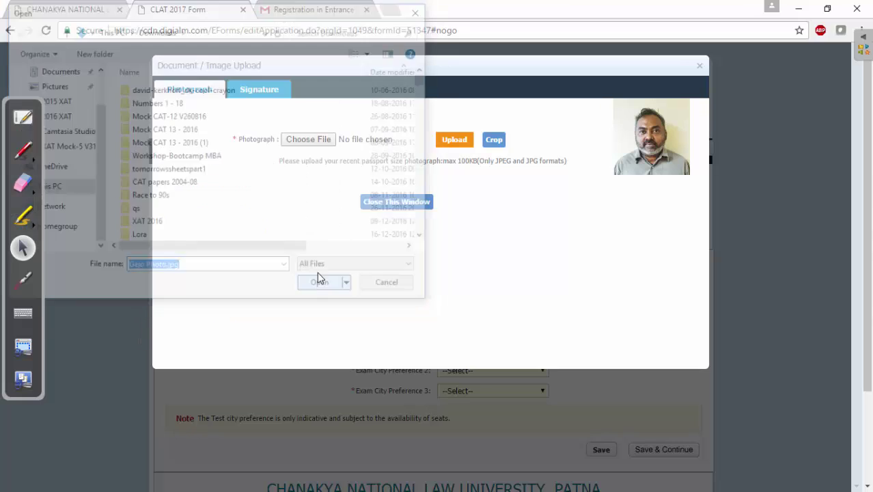
click(442, 142)
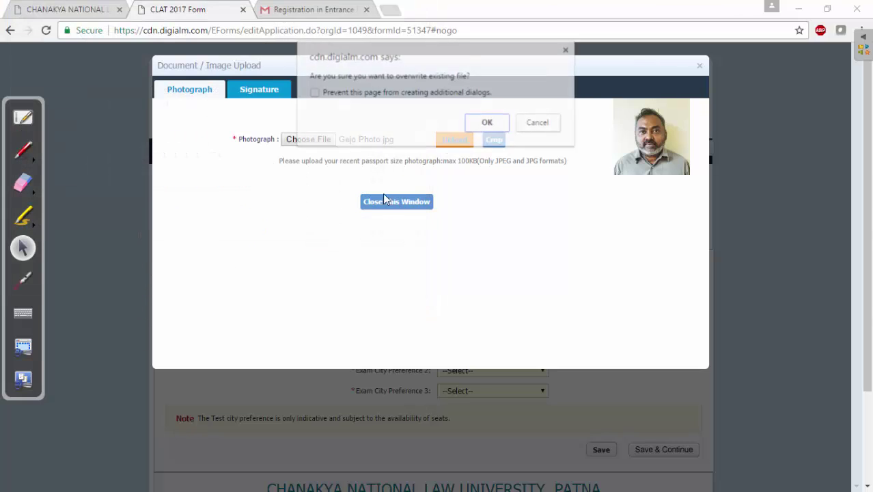
click(486, 123)
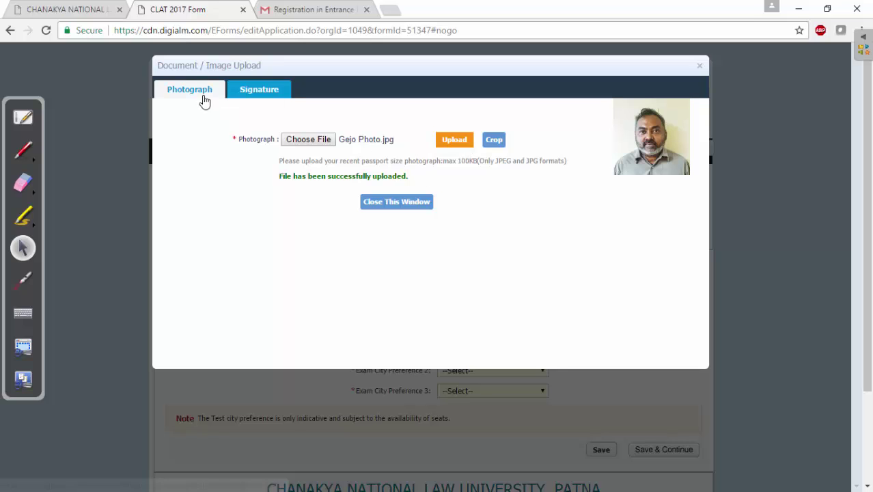
Step: Upload the signature image, confirming replacement of the stored signature file
click(252, 94)
click(316, 140)
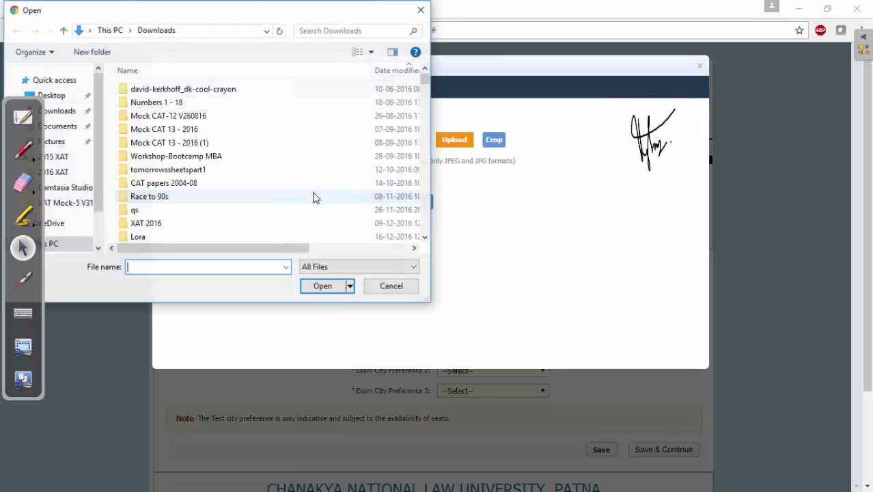
text(ge)
click(180, 315)
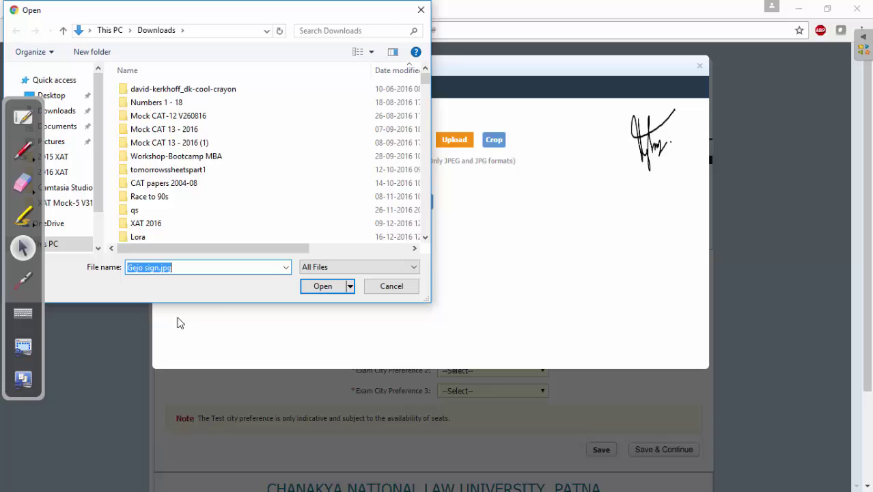
click(319, 286)
click(451, 141)
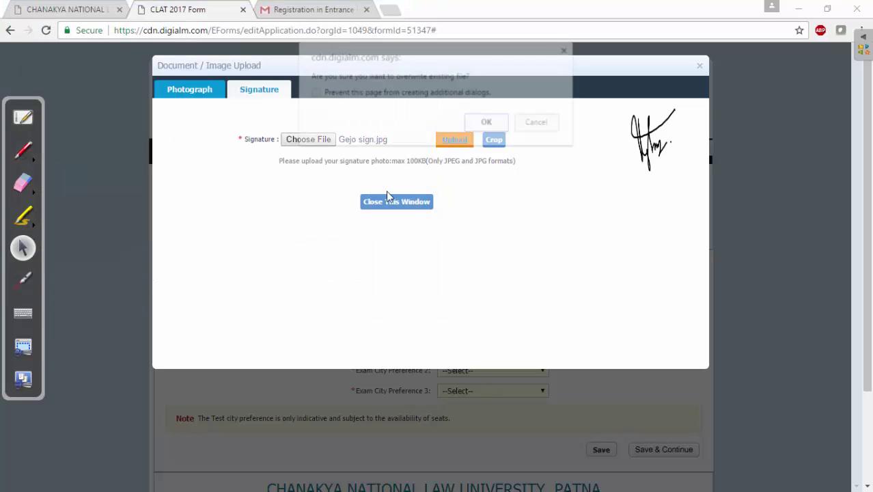
click(491, 121)
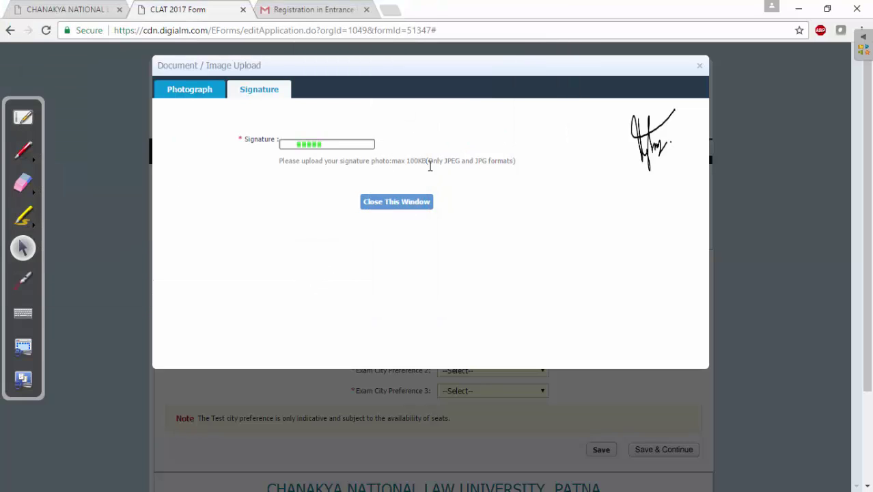
Step: Close the document upload window and choose Mumbai as exam city preference 1
click(397, 202)
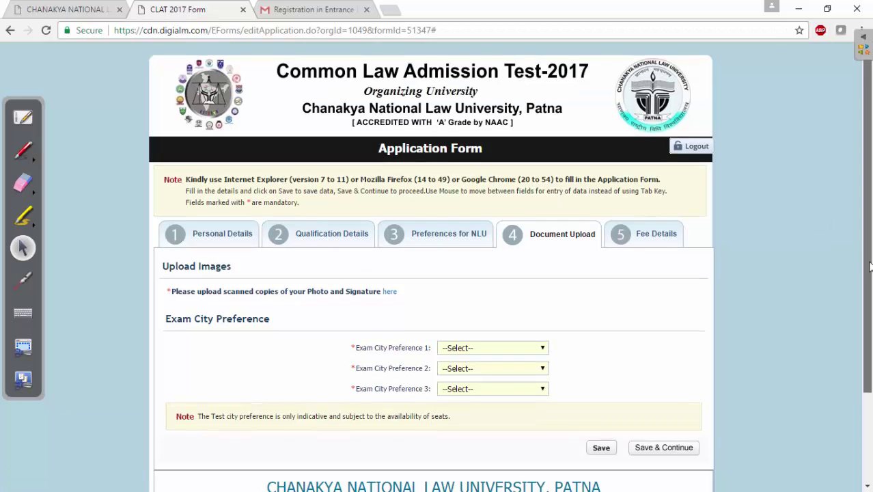
scroll(690, 257, down, 3)
click(540, 253)
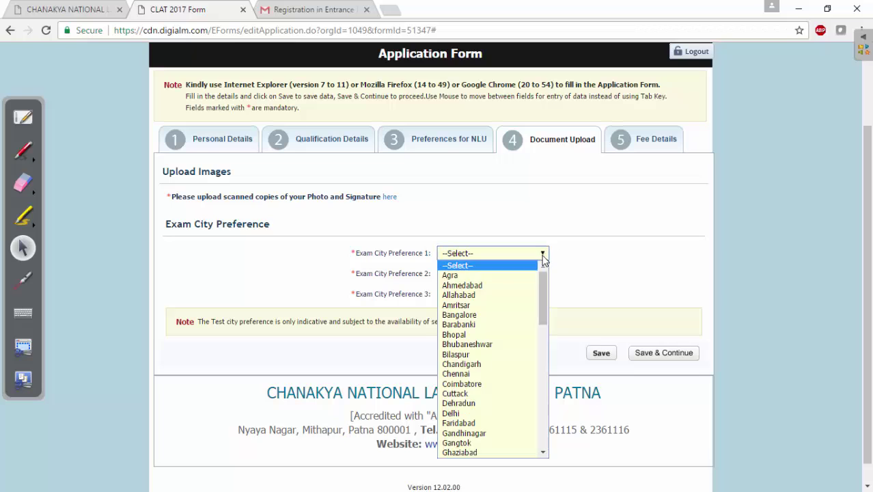
drag(541, 289, 541, 421)
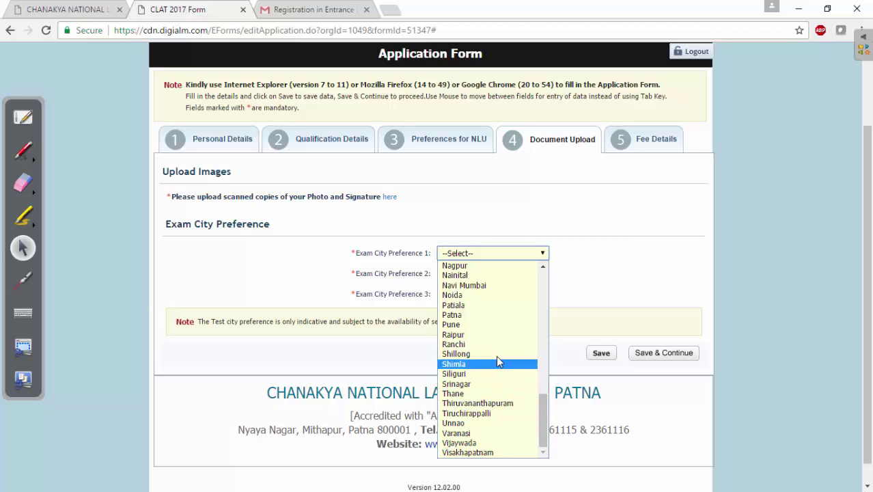
drag(541, 403, 542, 387)
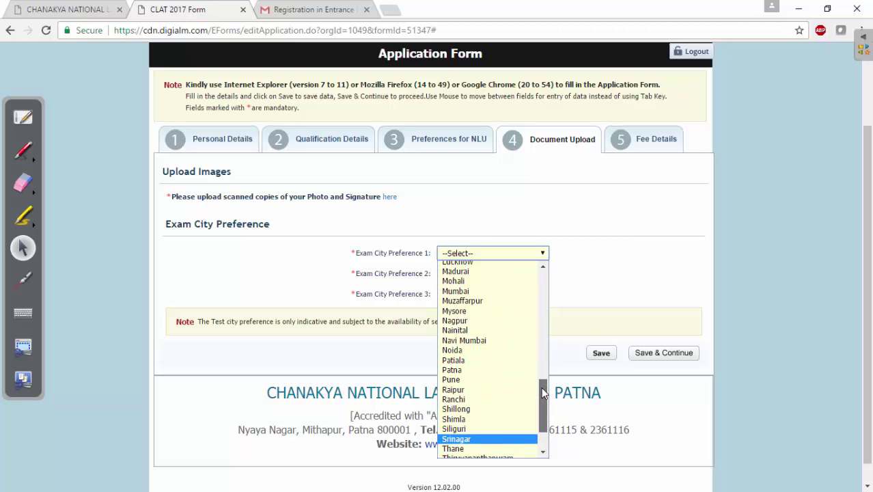
click(506, 295)
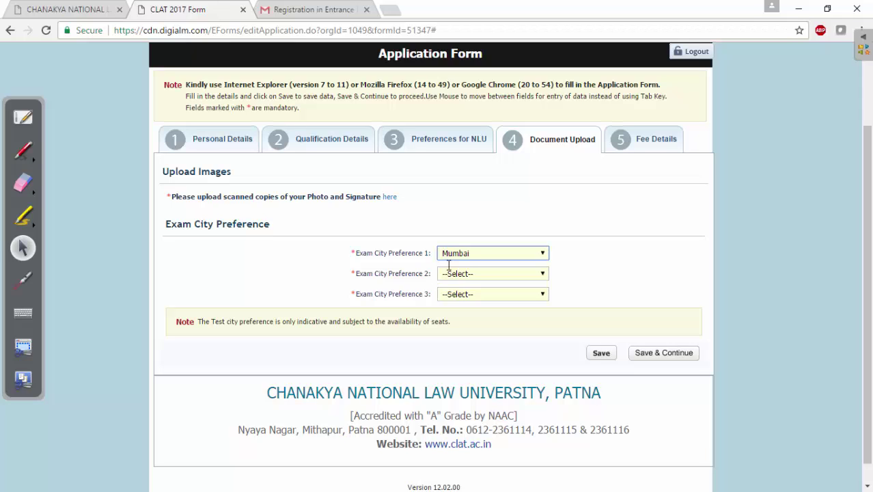
drag(386, 274, 419, 274)
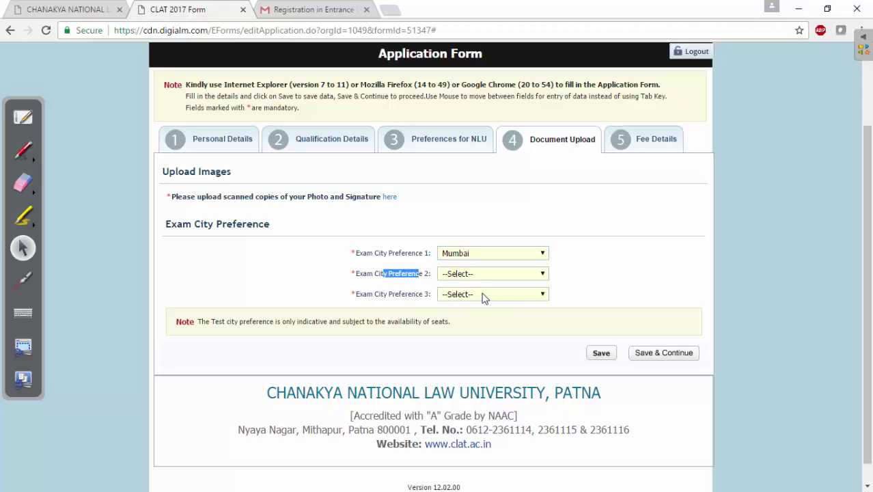
Step: Choose Navi Mumbai as preference 2 and Thane as preference 3
click(544, 275)
drag(545, 293, 545, 433)
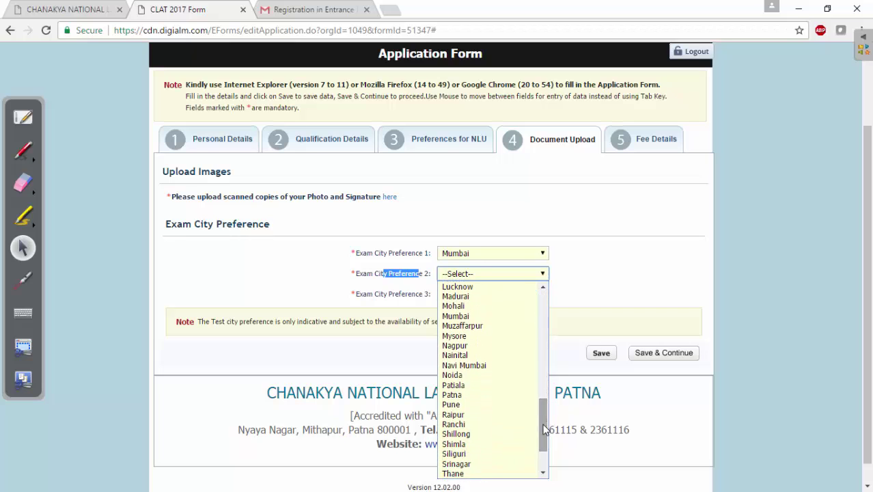
click(503, 366)
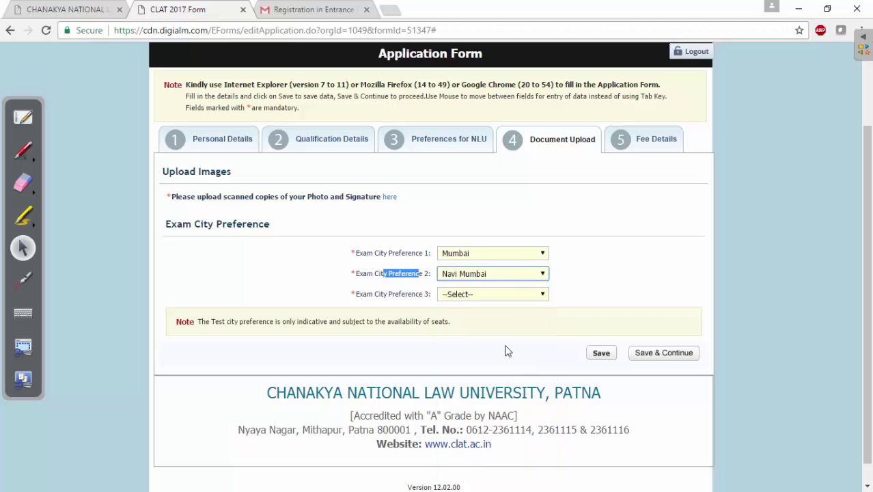
click(516, 296)
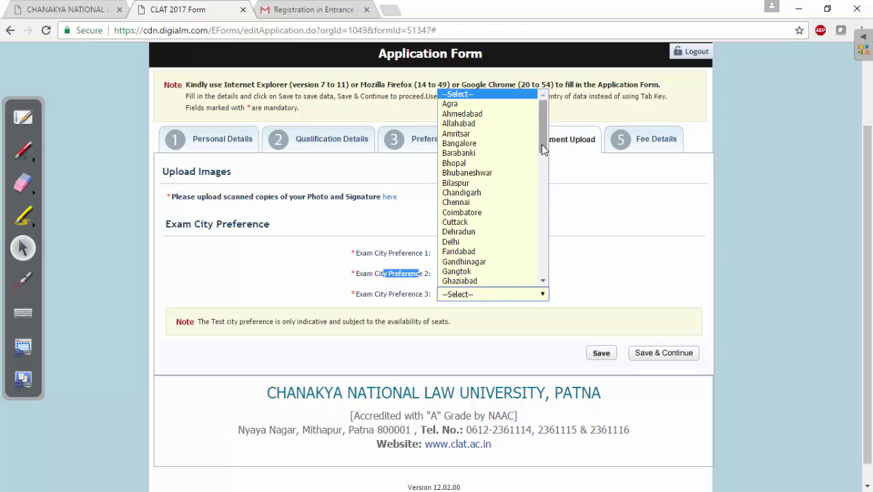
drag(542, 146, 540, 294)
click(481, 226)
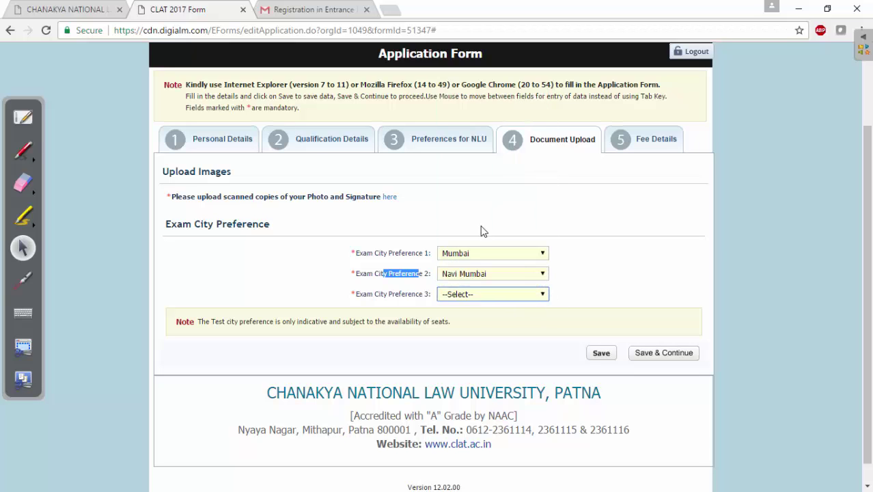
click(506, 263)
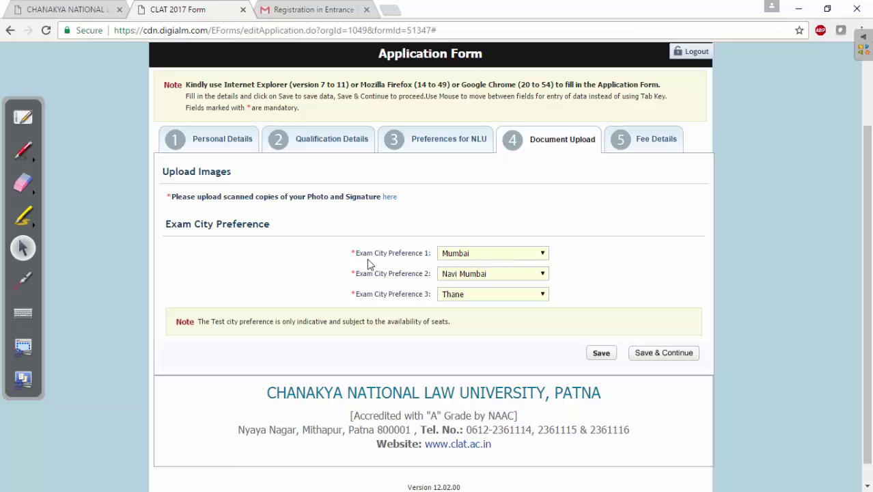
drag(351, 271, 430, 275)
Step: Save the exam city choices and dismiss the data saved message
click(658, 352)
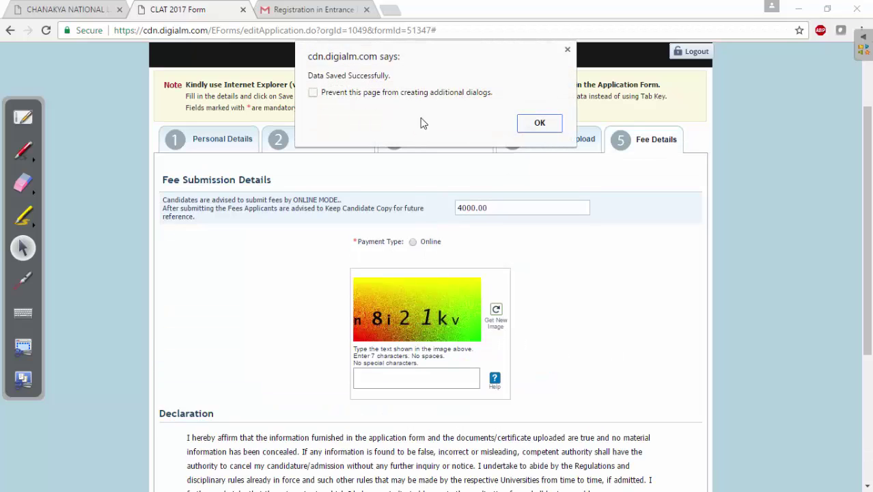
click(540, 123)
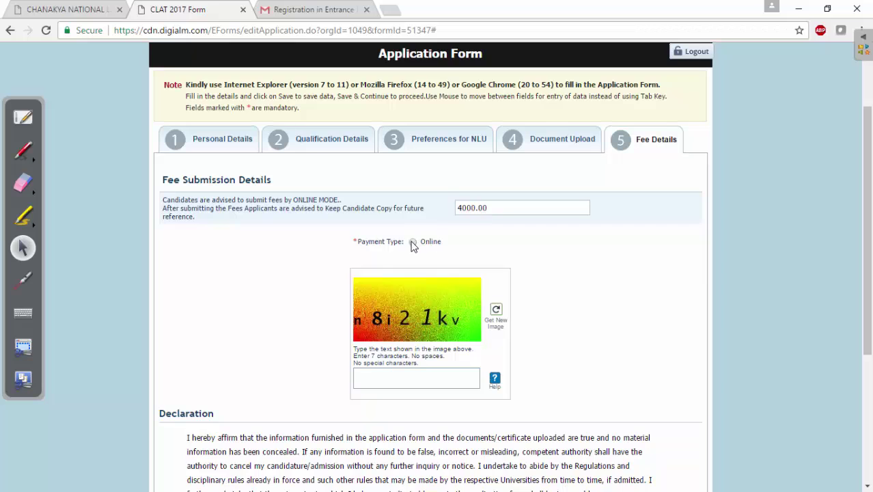
drag(866, 232, 867, 282)
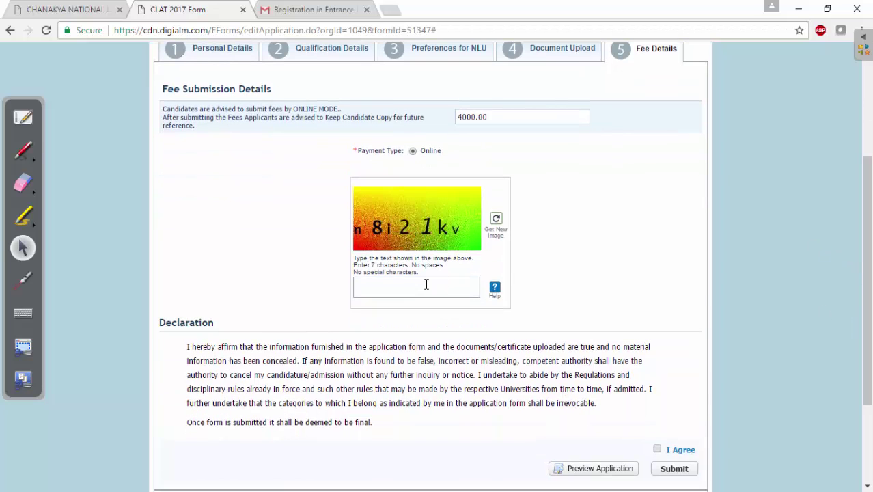
Step: Enter the displayed captcha text and agree to the declaration
click(408, 288)
text(n)
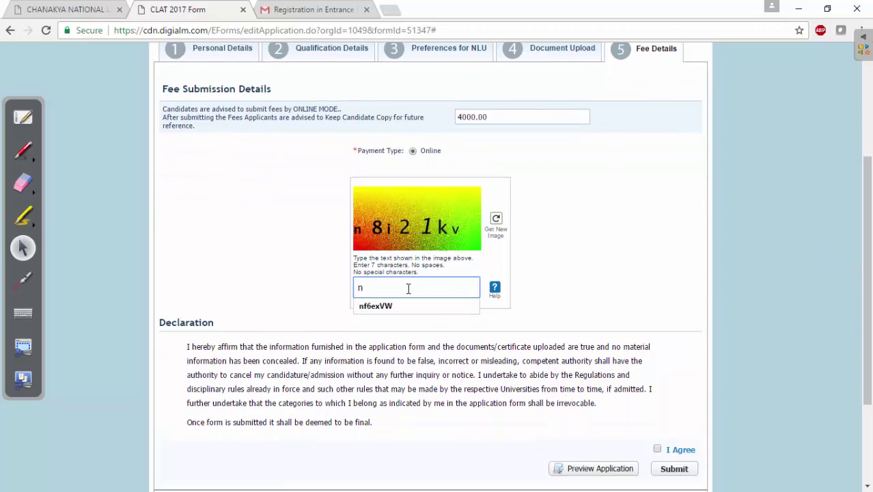
text(8i21kv)
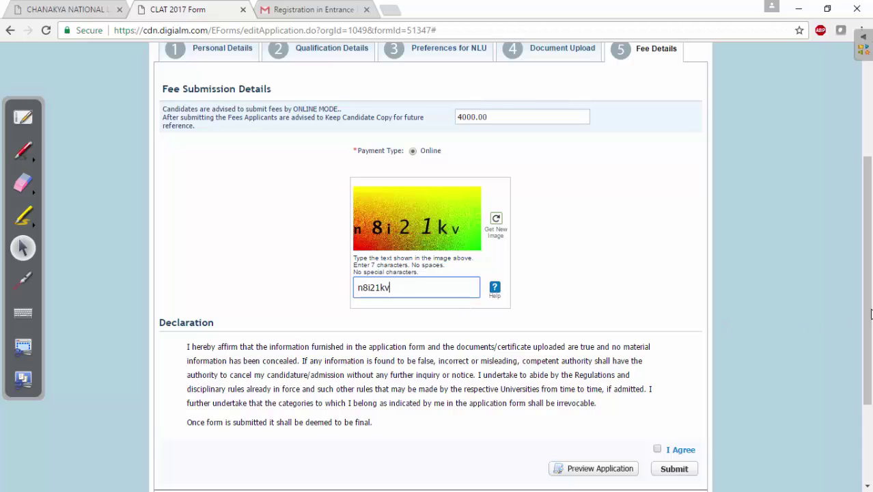
scroll(651, 360, down, 1)
click(659, 367)
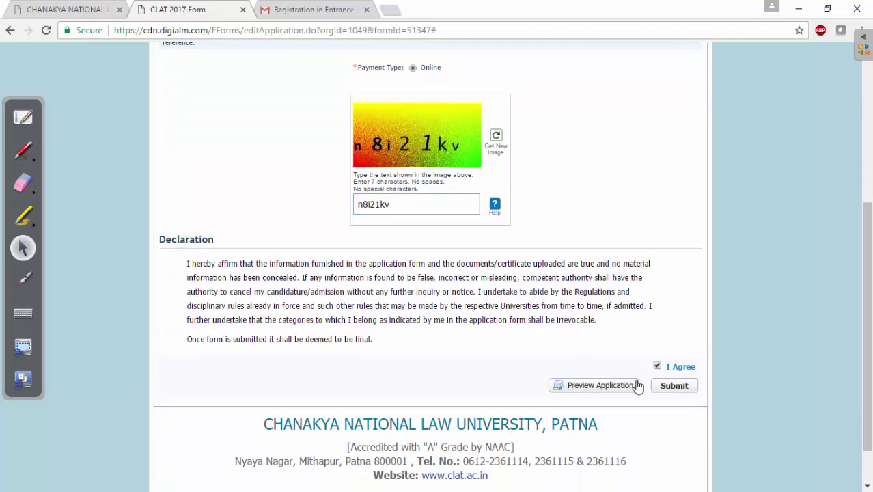
Step: Preview the whole application, scroll through it, and close the preview
click(602, 387)
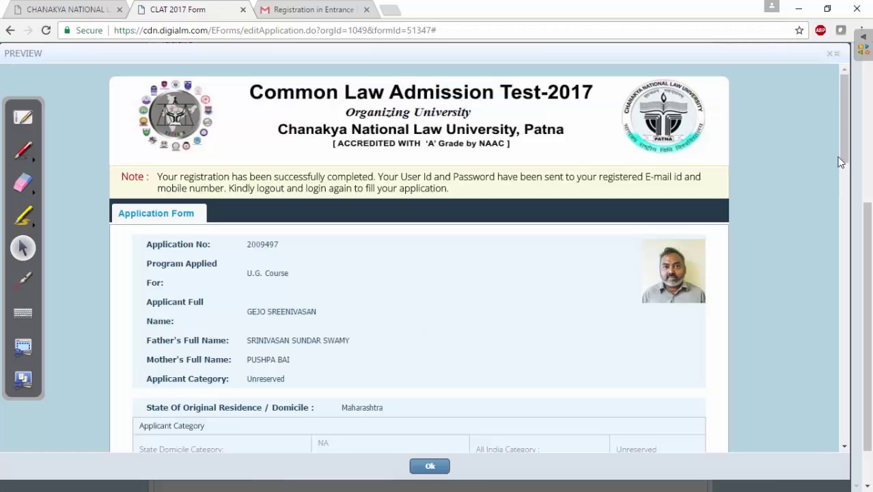
drag(840, 162, 723, 353)
drag(270, 142, 465, 306)
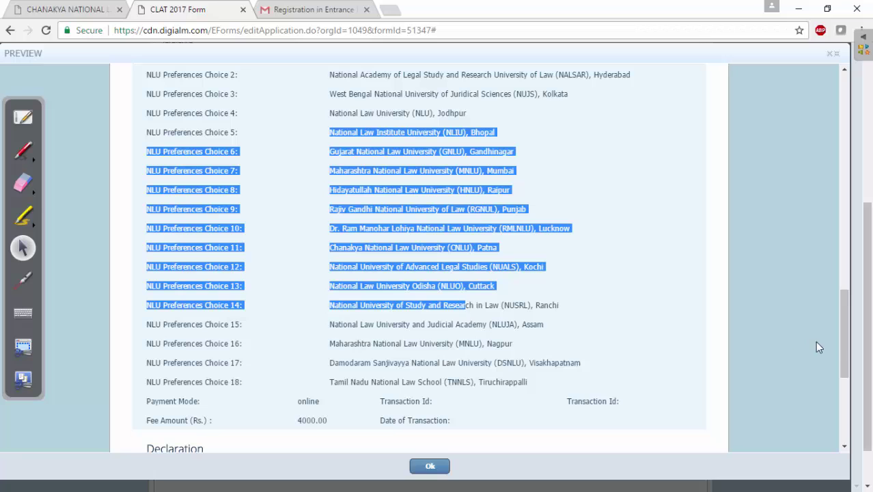
drag(840, 341, 831, 415)
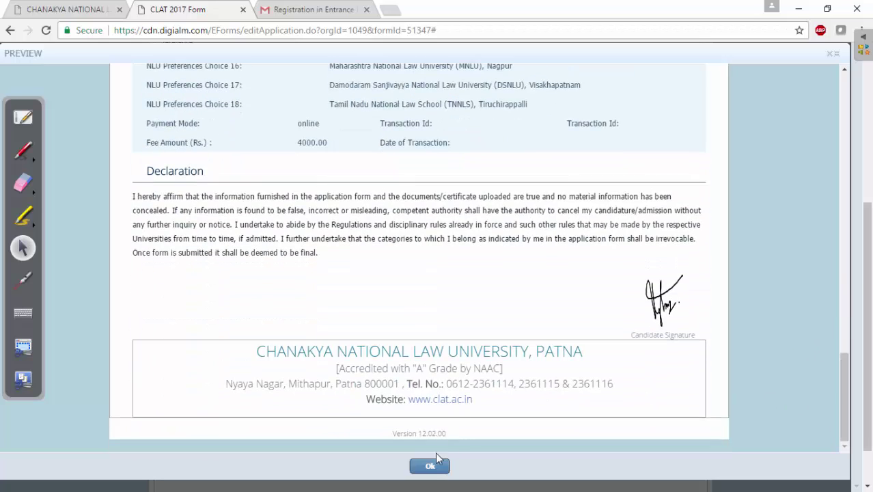
click(430, 466)
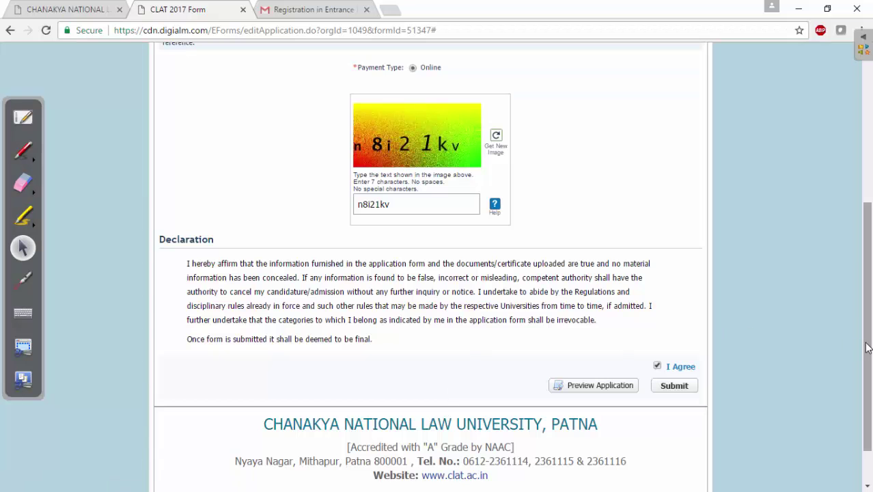
Step: Recheck the NLU preferences, then submit the application form and confirm
drag(867, 347, 867, 205)
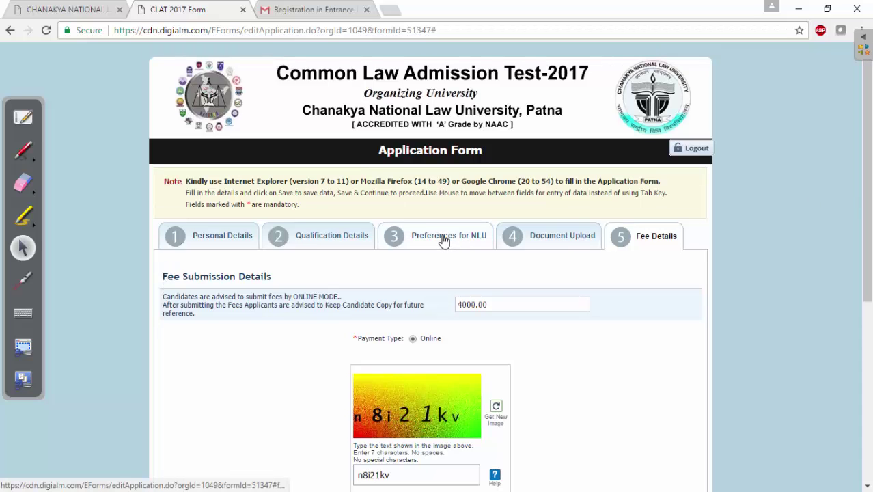
click(443, 239)
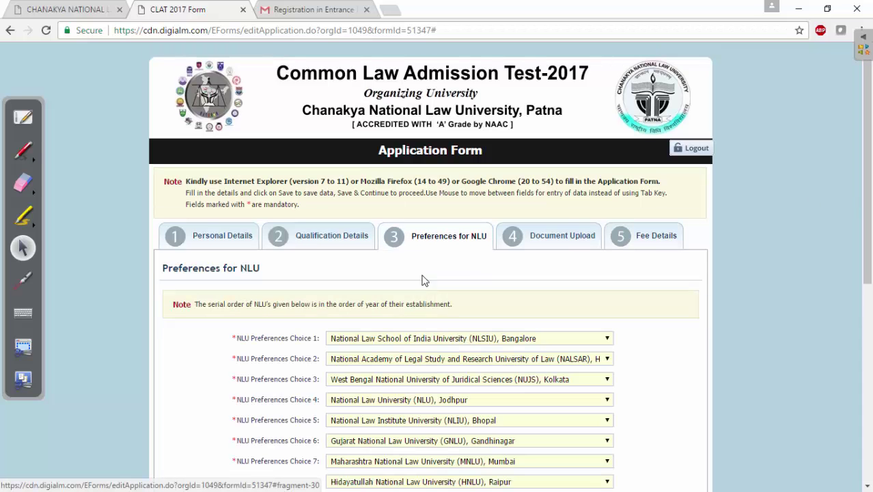
click(636, 239)
drag(867, 253, 828, 423)
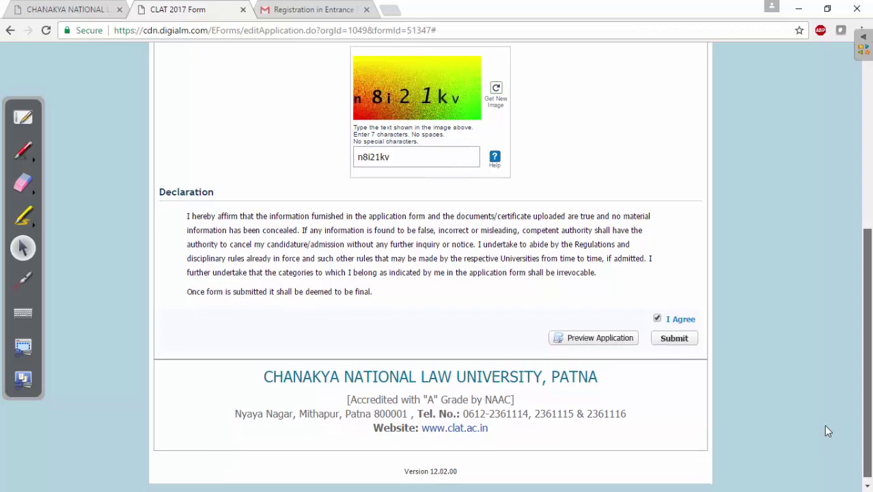
click(662, 338)
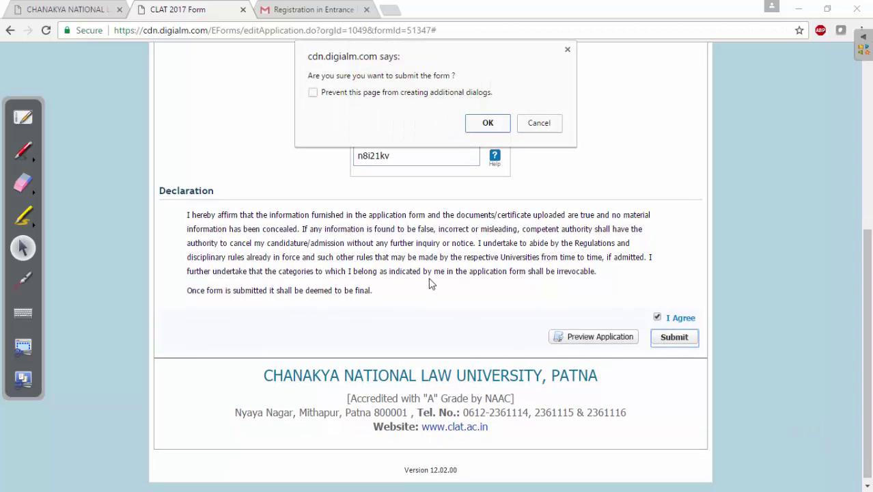
click(486, 124)
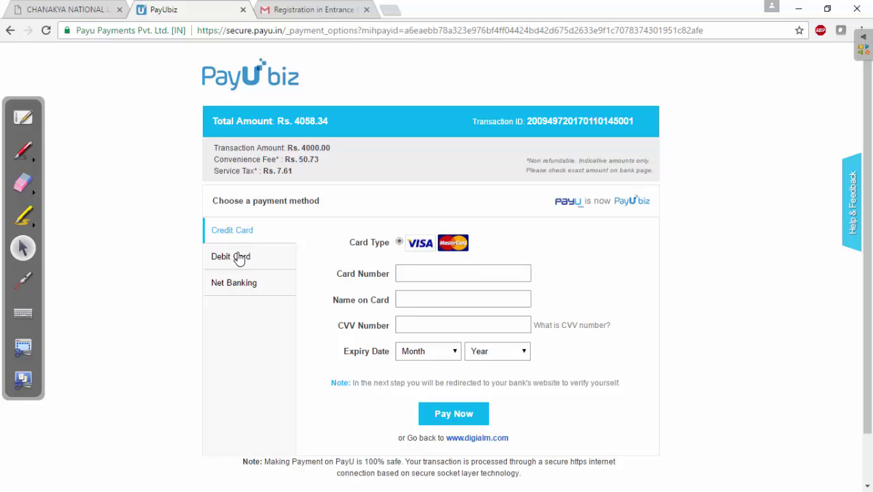
Step: Switch PayU from Debit Card to Net Banking to list the available banks
click(240, 259)
click(243, 237)
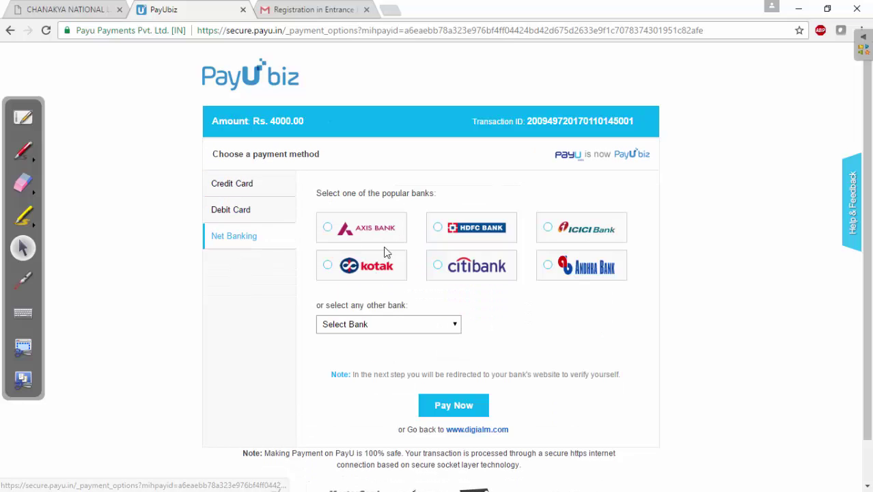